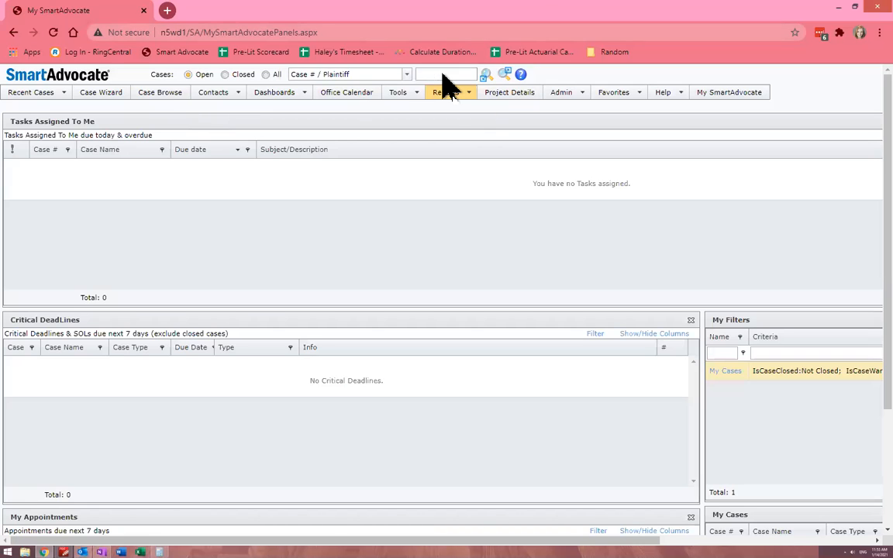
Open case 5555 and review the fields on its Data Collection page
type("5555")
key("Return")
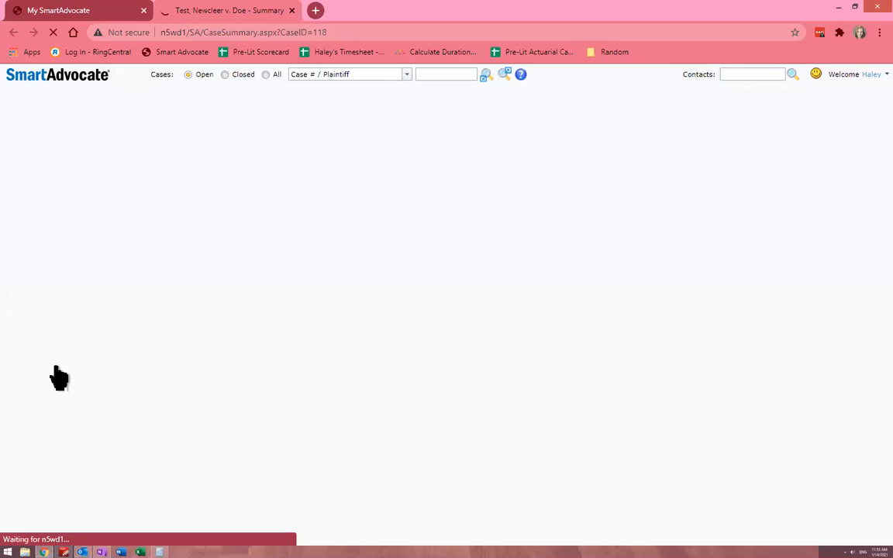
left_click(51, 369)
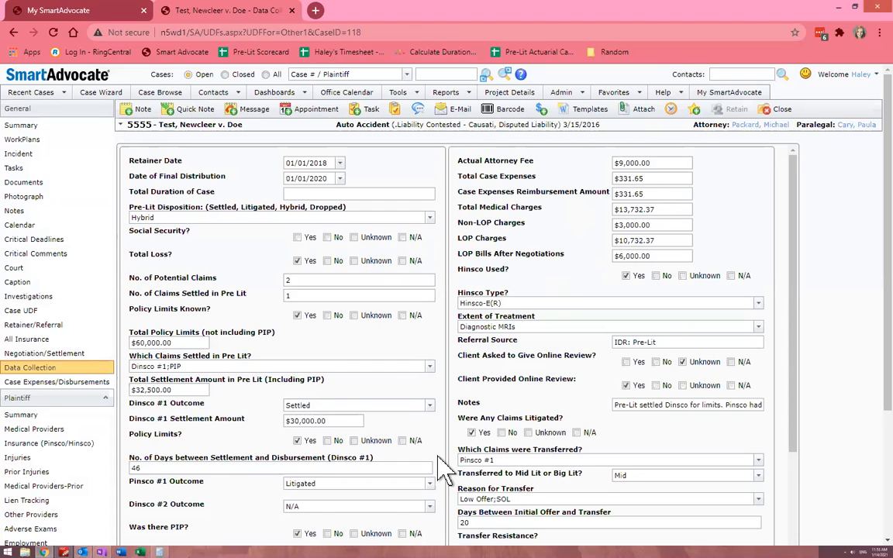
scroll(442, 473, "down", 1)
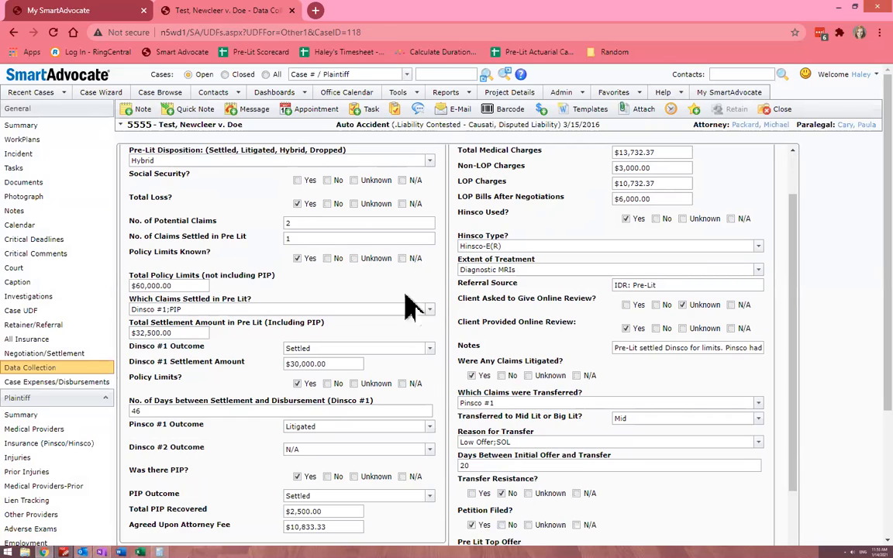
left_click(68, 11)
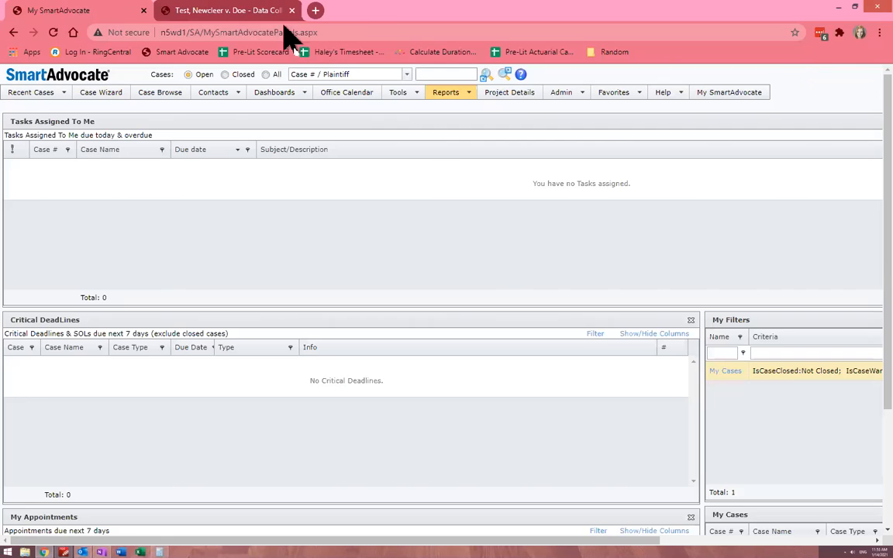
left_click(242, 21)
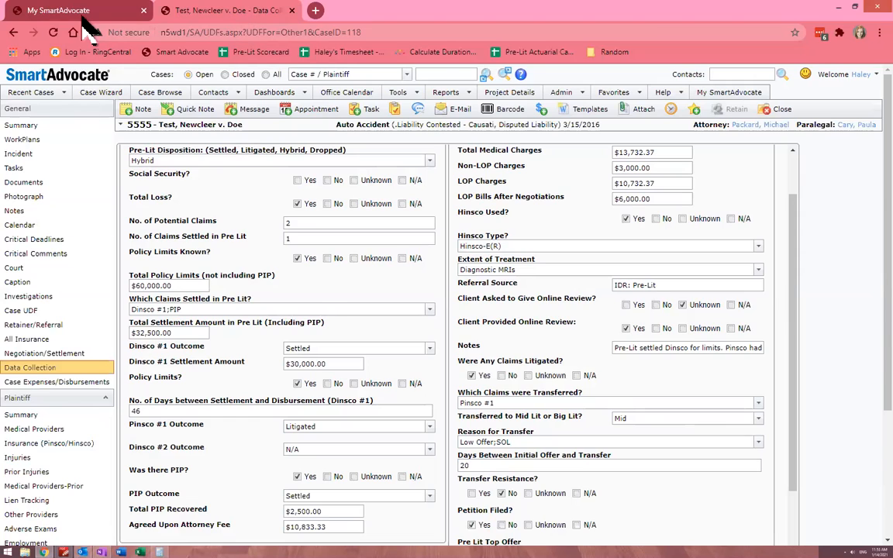
Open the UDF Report from the My SmartAdvocate page and set its case type to Auto Accident
left_click(82, 19)
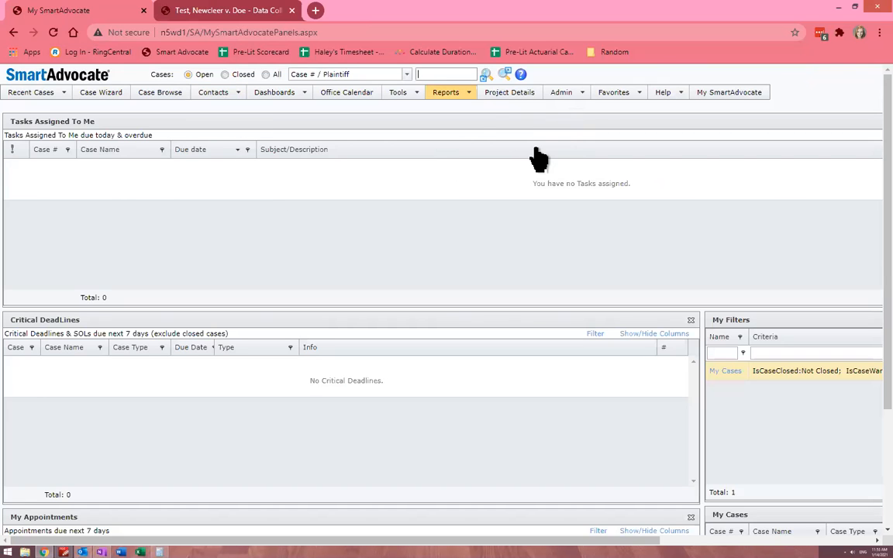
mouse_move(469, 93)
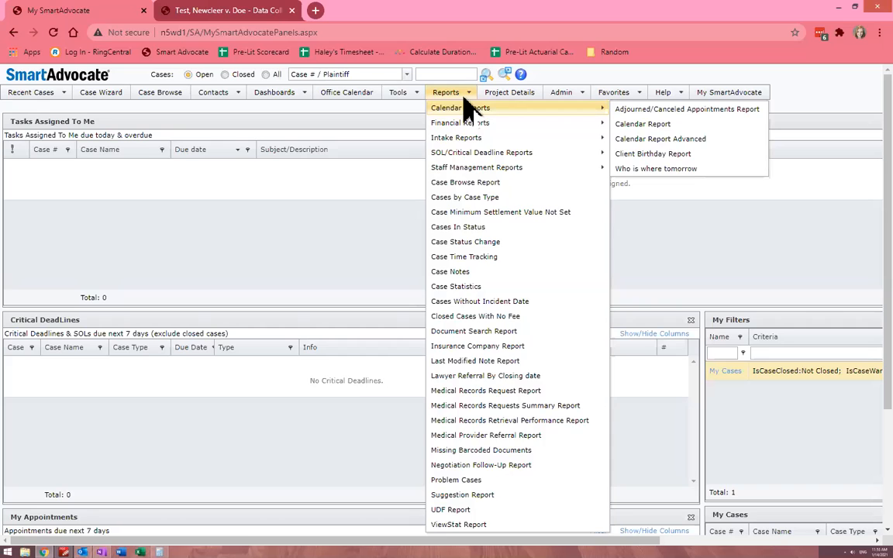
left_click(456, 511)
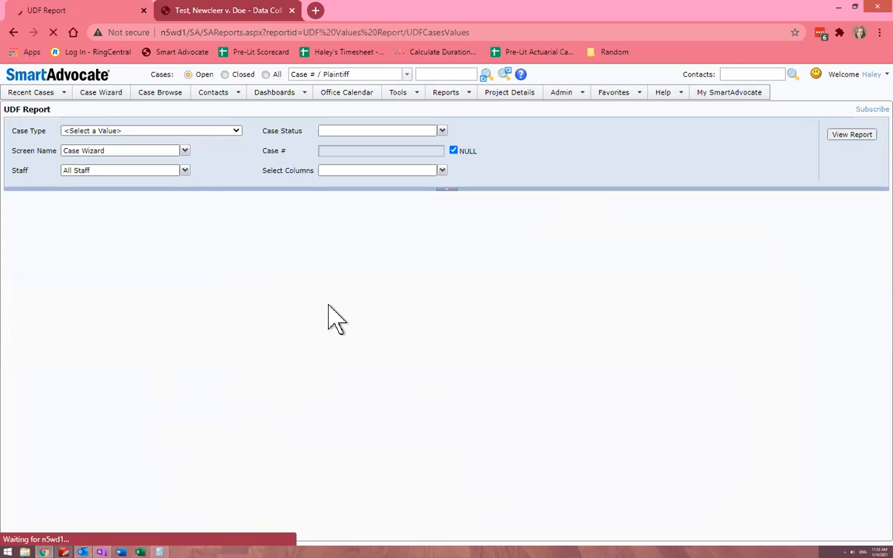
left_click(172, 132)
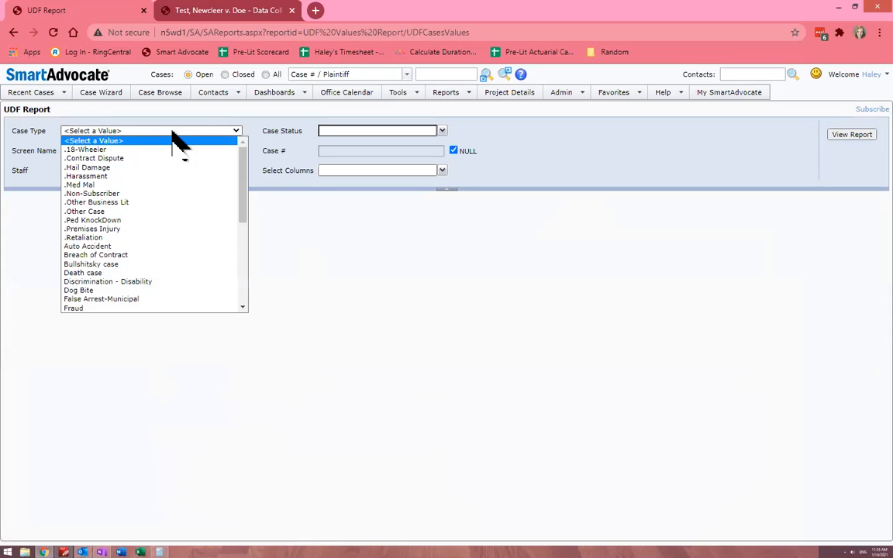
left_click(149, 246)
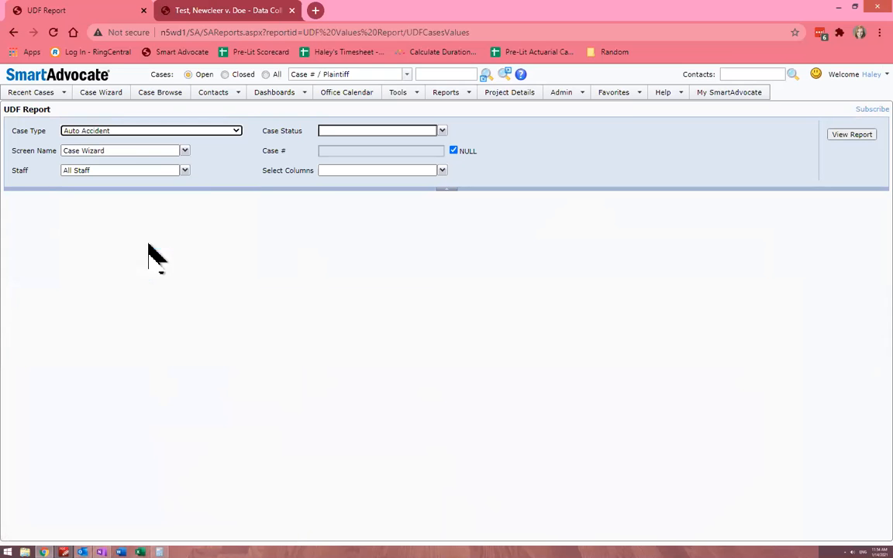
Set the report's screen name to Other1 only, deselecting Case Wizard
left_click(200, 11)
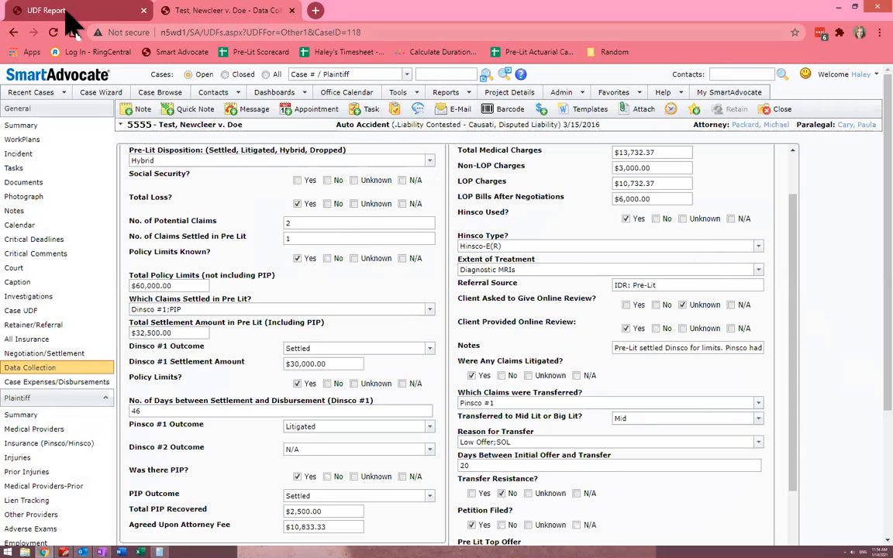
left_click(67, 12)
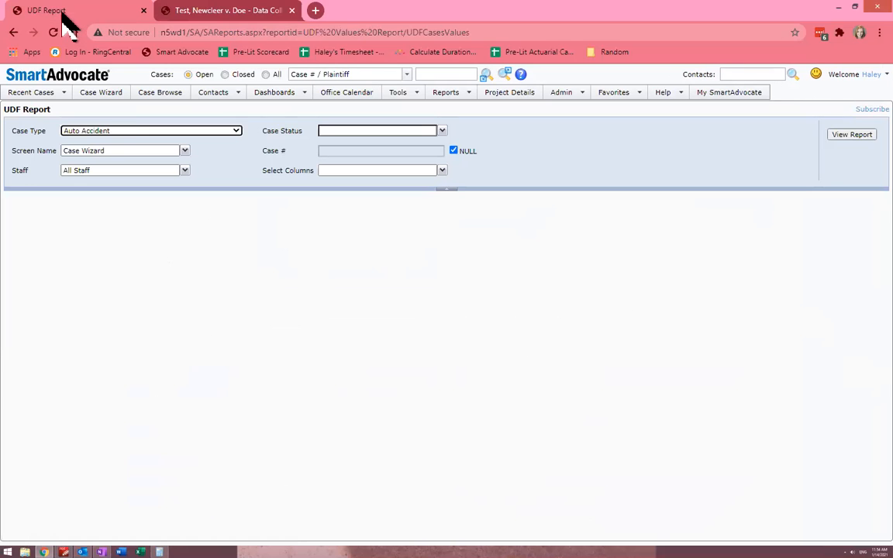
left_click(127, 150)
scroll(106, 199, "down", 2)
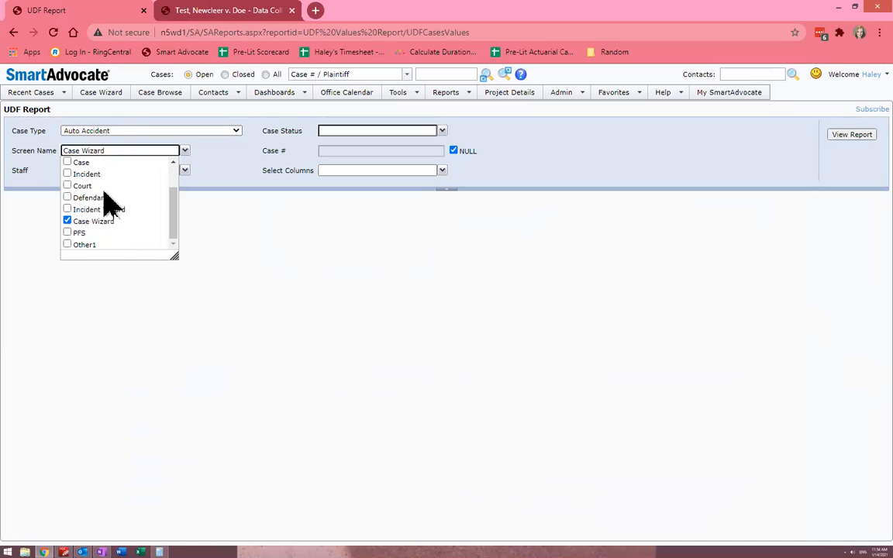
left_click(67, 222)
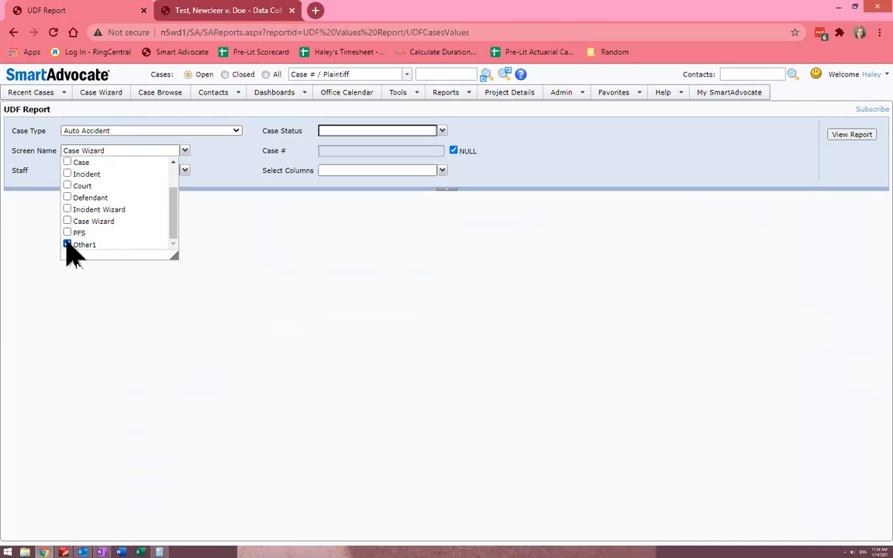
left_click(236, 11)
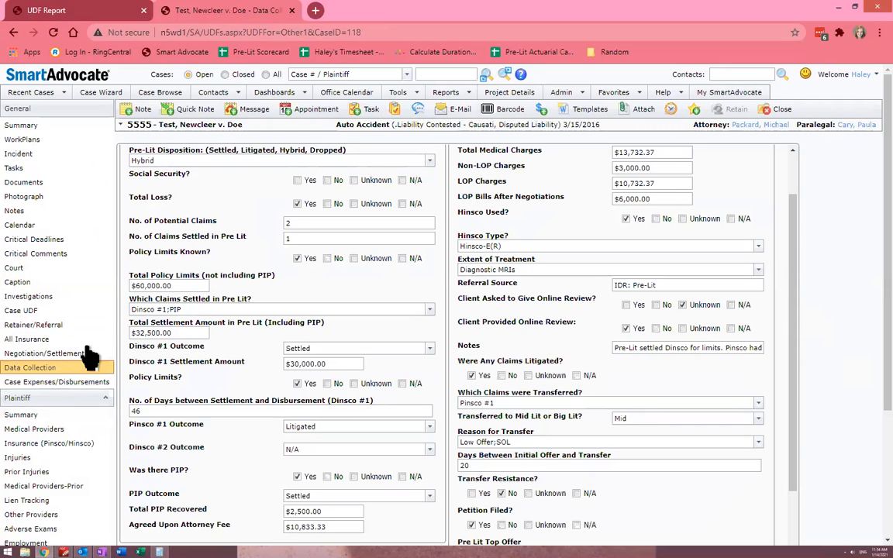
left_click(87, 13)
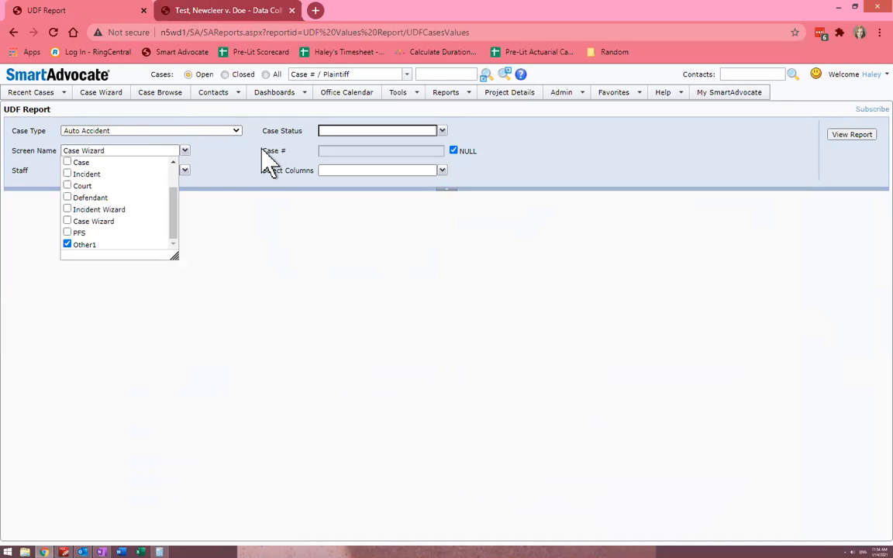
left_click(242, 151)
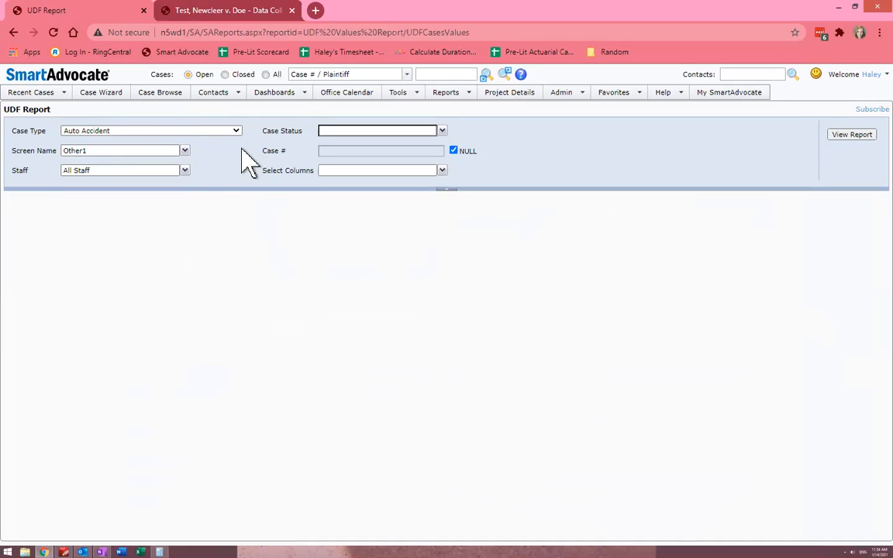
Leave the report's staff filter at All Staff and limit the case status to z. Closed Case
left_click(185, 171)
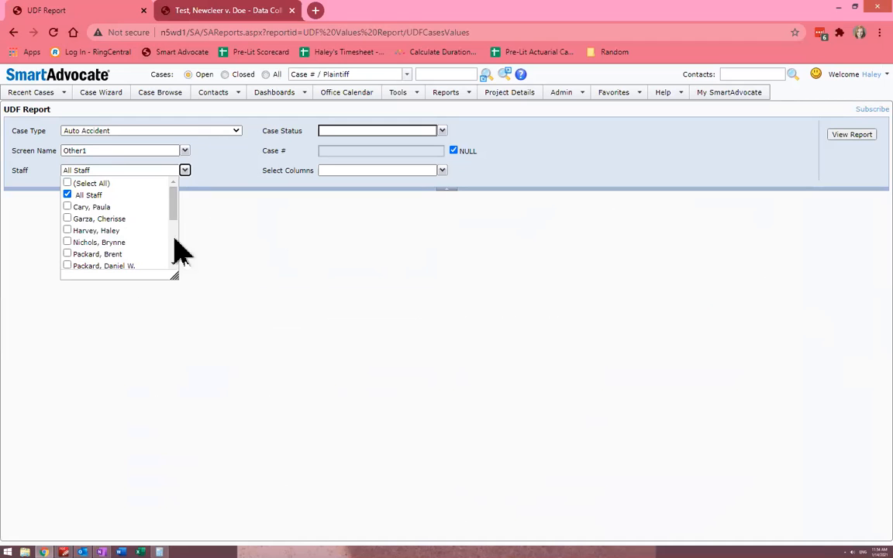
left_click(223, 149)
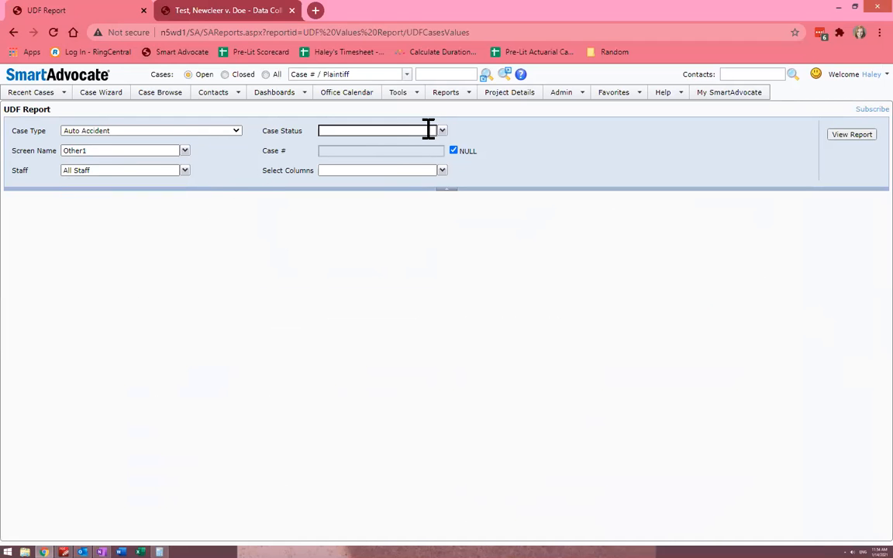
left_click(443, 134)
left_click_drag(431, 149, 429, 211)
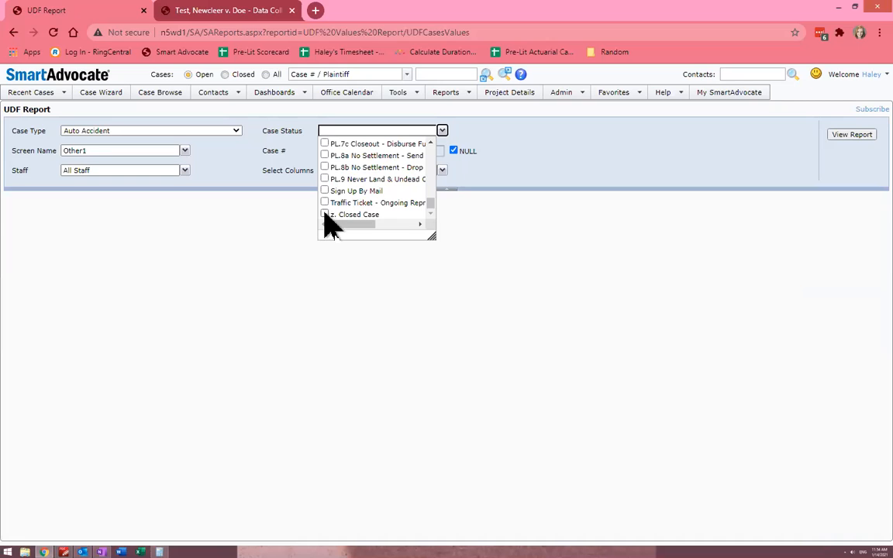
left_click(325, 214)
left_click(346, 330)
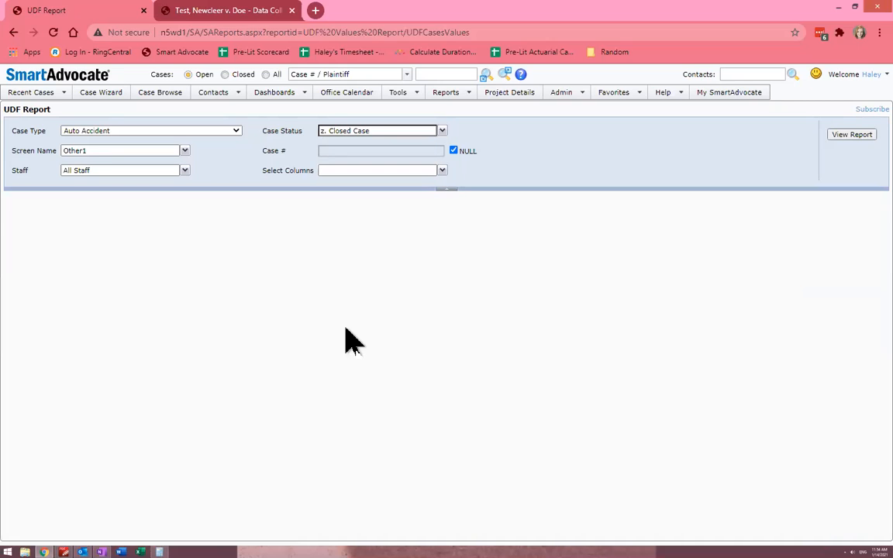
Choose Attorney, Plaintiff Last Name and Plaintiff First Name as the report's columns
left_click(444, 172)
left_click_drag(433, 209, 438, 233)
scroll(436, 226, "down", 1)
scroll(435, 220, "up", 1)
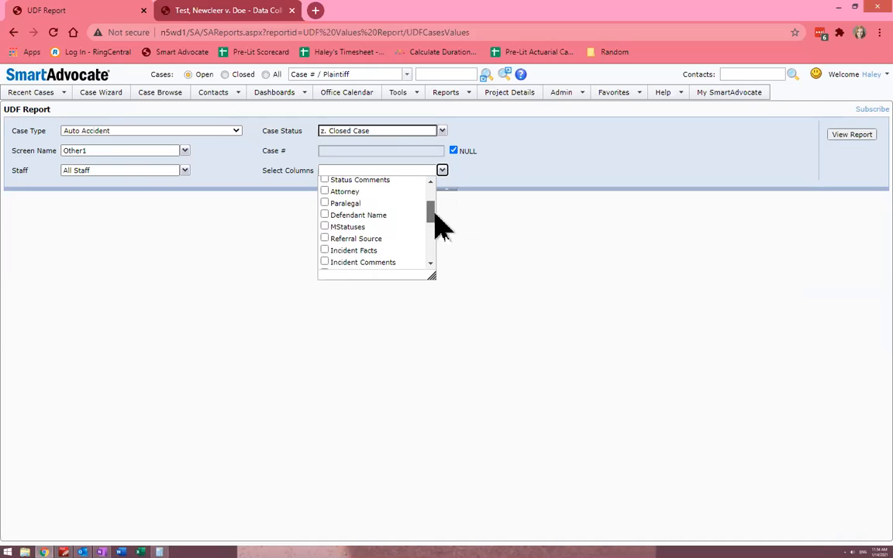
left_click(339, 191)
left_click_drag(431, 213, 438, 193)
scroll(429, 233, "down", 3)
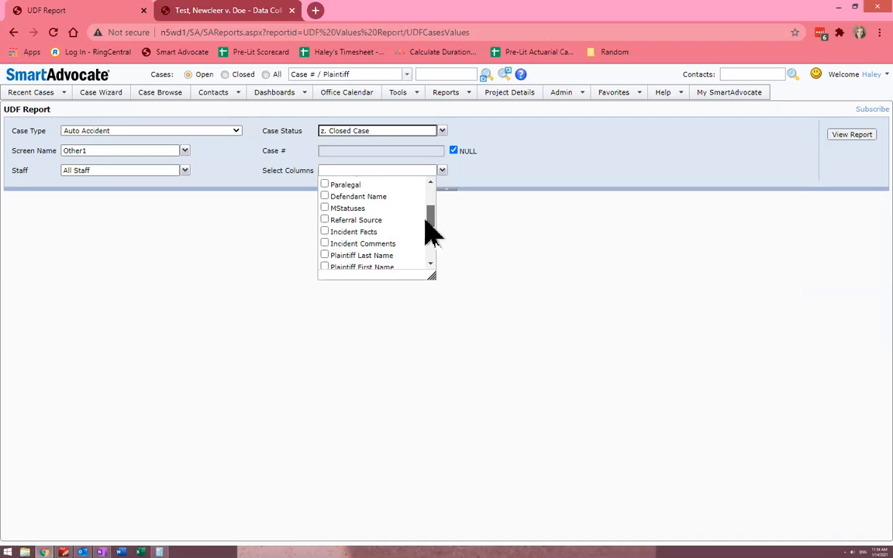
left_click(377, 225)
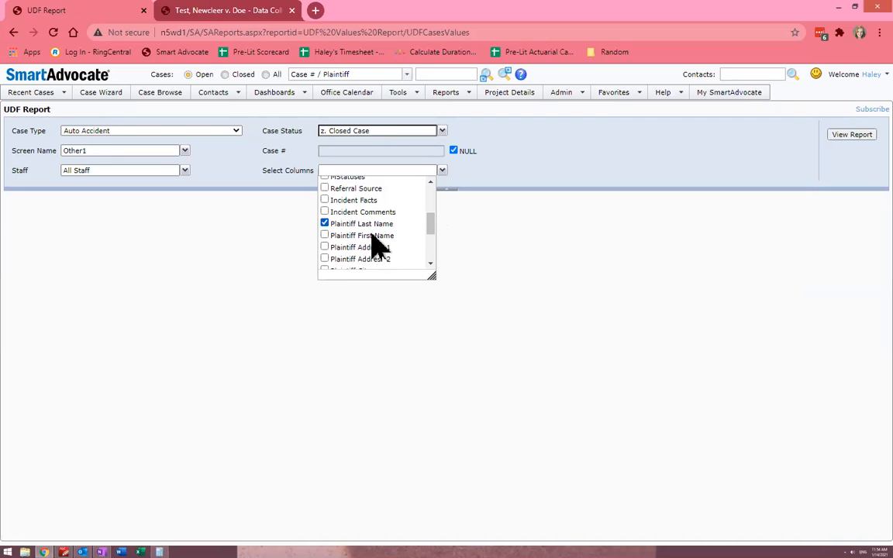
left_click(372, 236)
scroll(433, 256, "down", 5)
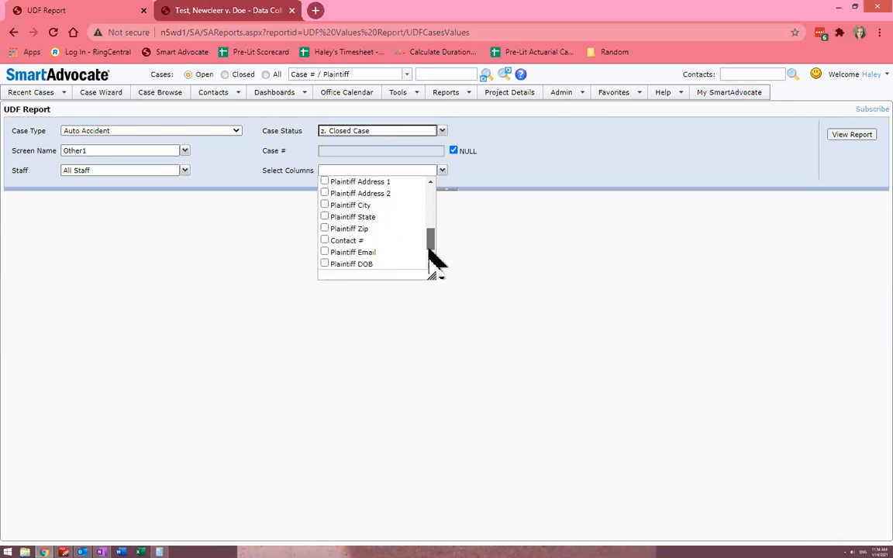
Run the UDF report and look through the listed cases
left_click(839, 136)
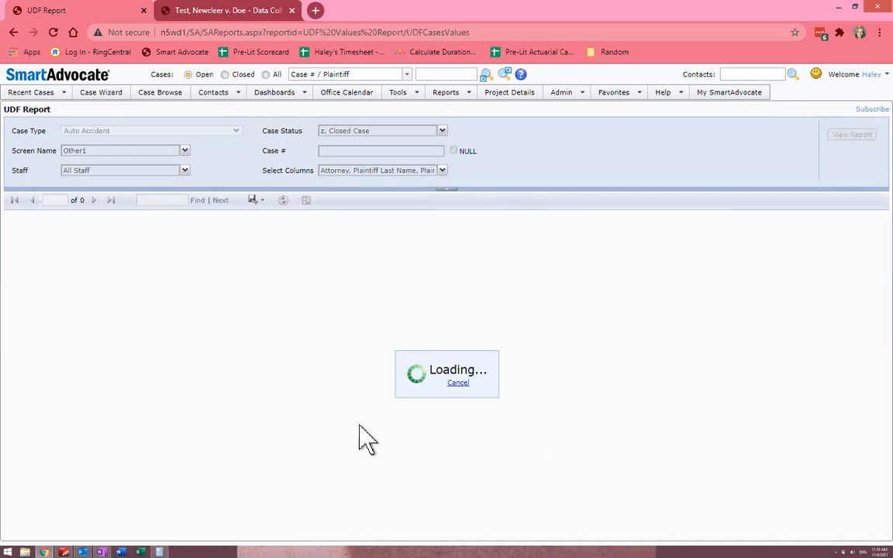
scroll(294, 423, "down", 2)
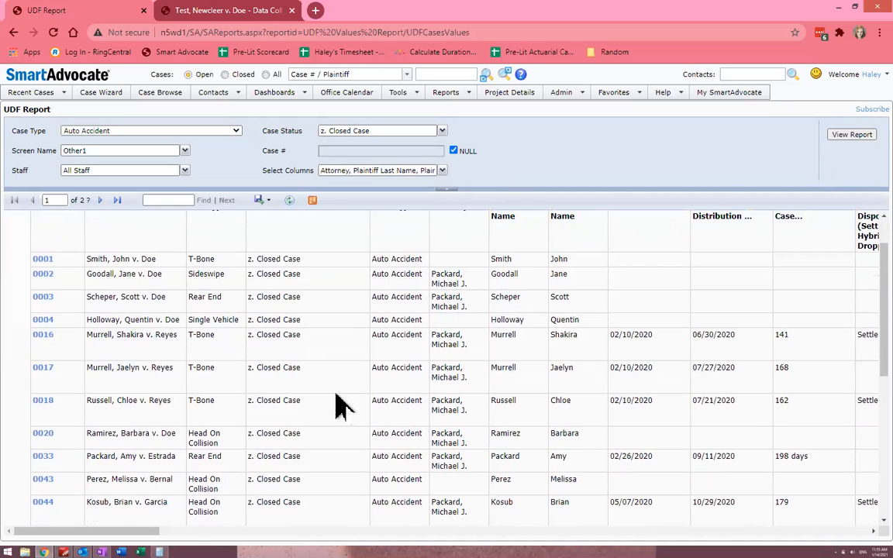
left_click_drag(803, 299, 802, 391)
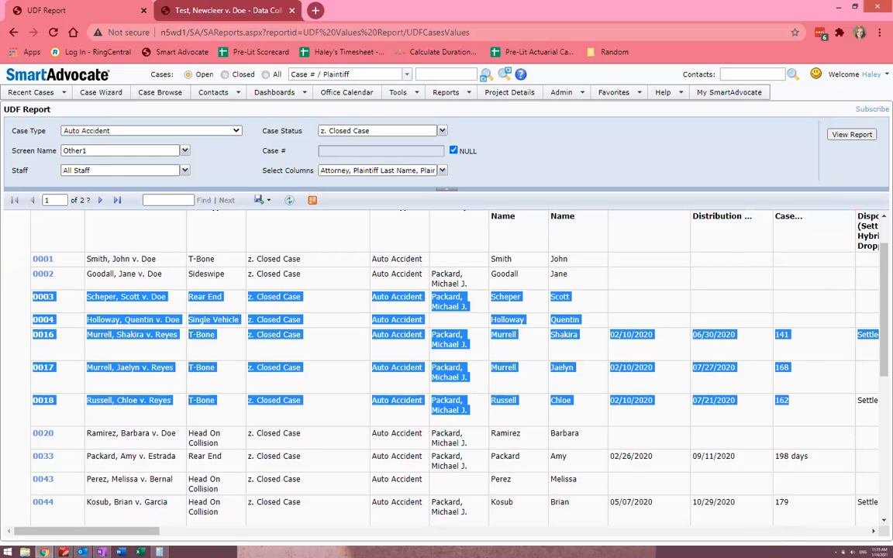
scroll(618, 455, "down", 1)
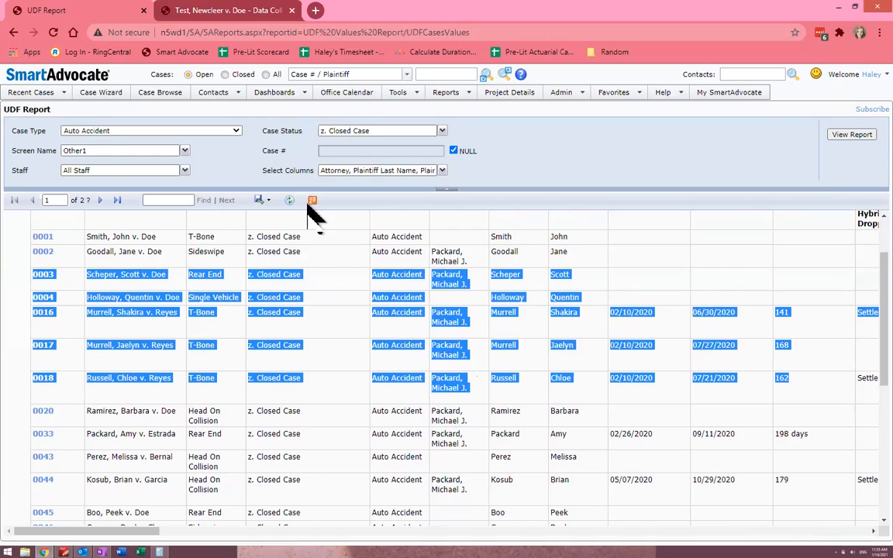
Export the report to Excel and open the downloaded workbook
left_click(263, 201)
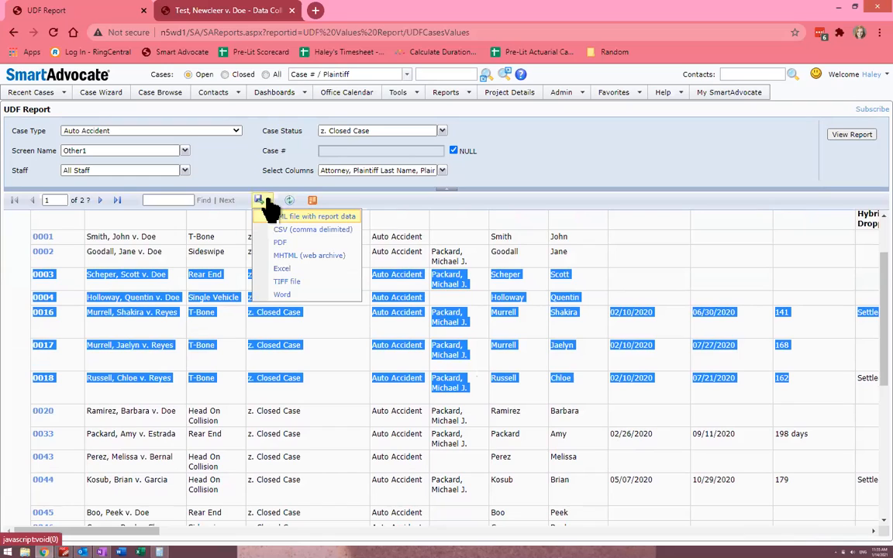
left_click(295, 271)
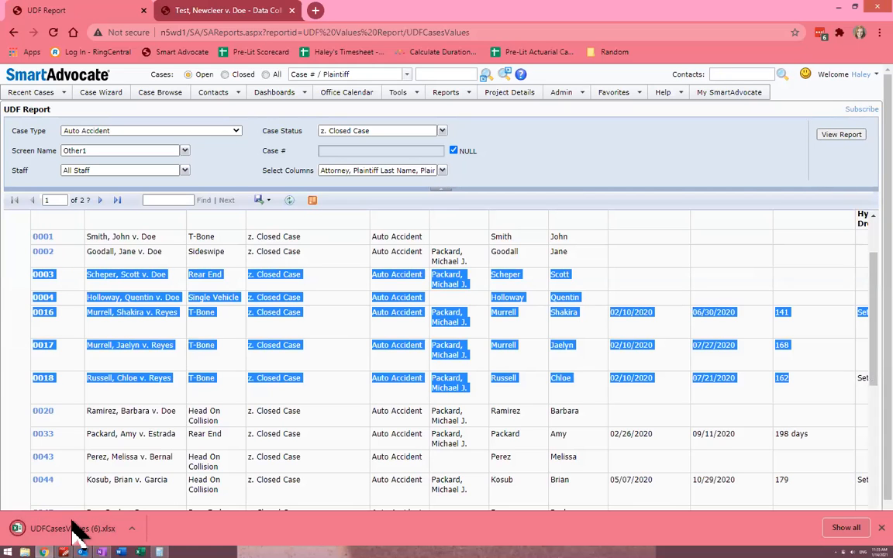
left_click(70, 525)
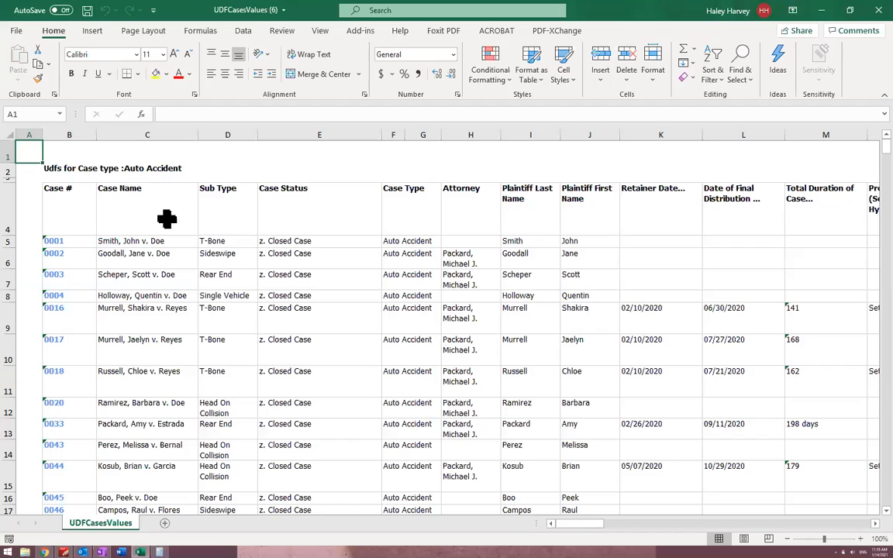
Delete rows 1 to 3 above the column headings of the exported sheet
left_click_drag(8, 154, 8, 180)
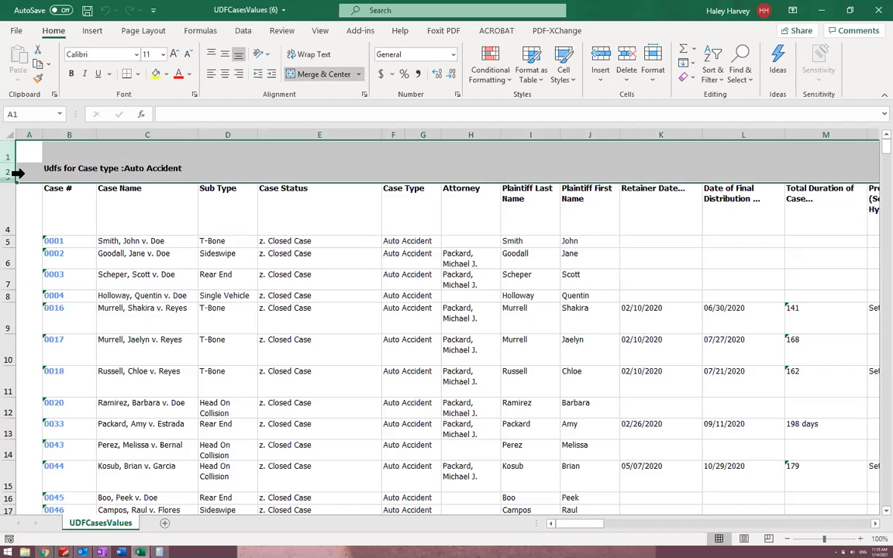
right_click(16, 173)
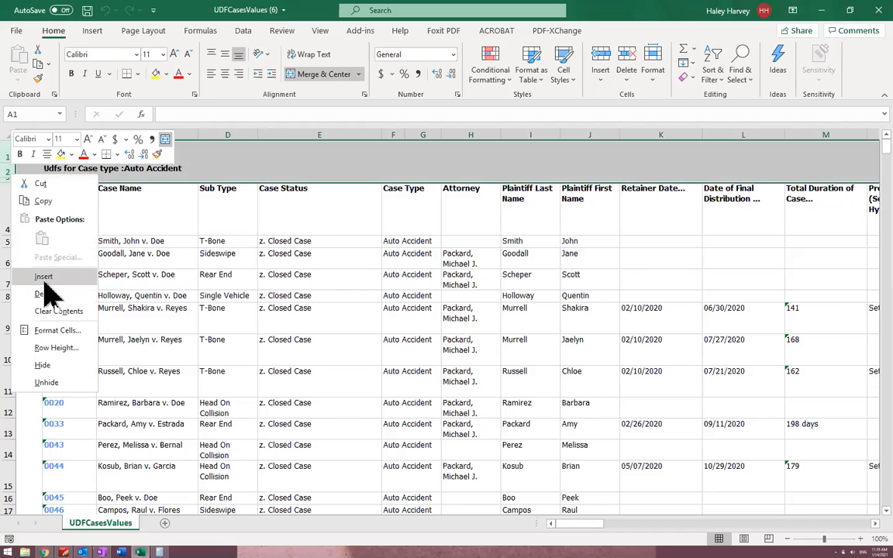
left_click(45, 294)
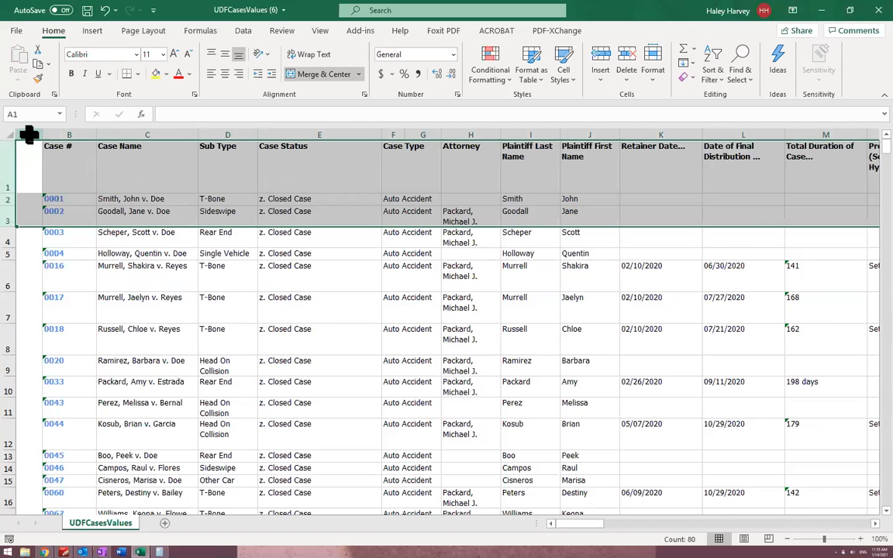
Delete the empty column A before the Case # column
left_click(30, 132)
right_click(30, 132)
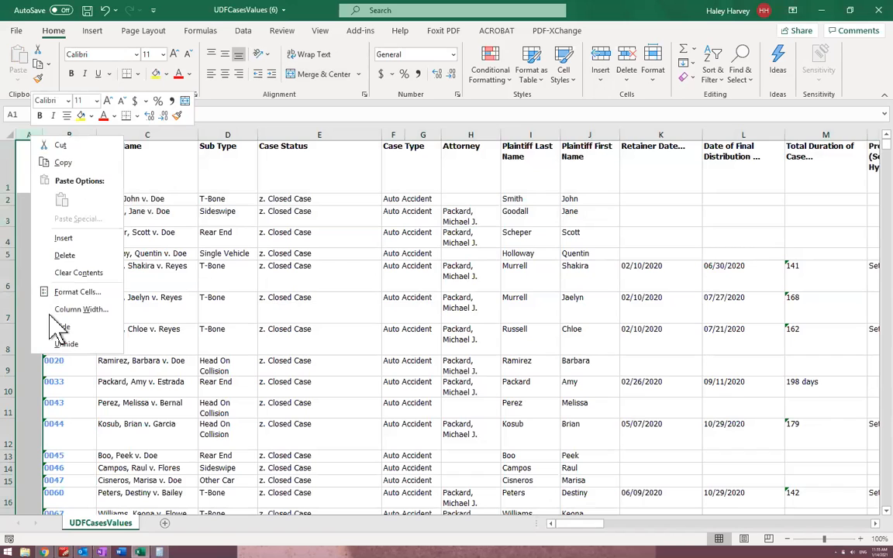
left_click(76, 257)
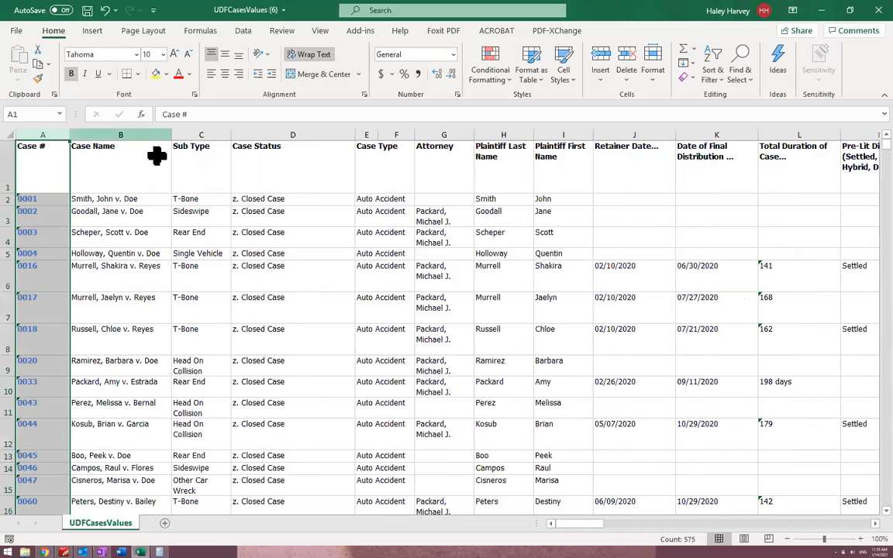
Add filters to the column headings in row 1
left_click(17, 166)
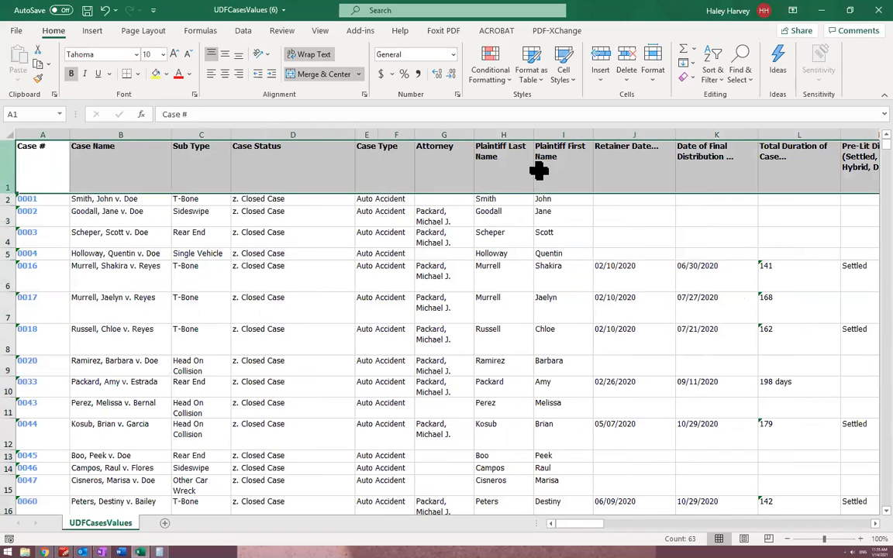
left_click(714, 73)
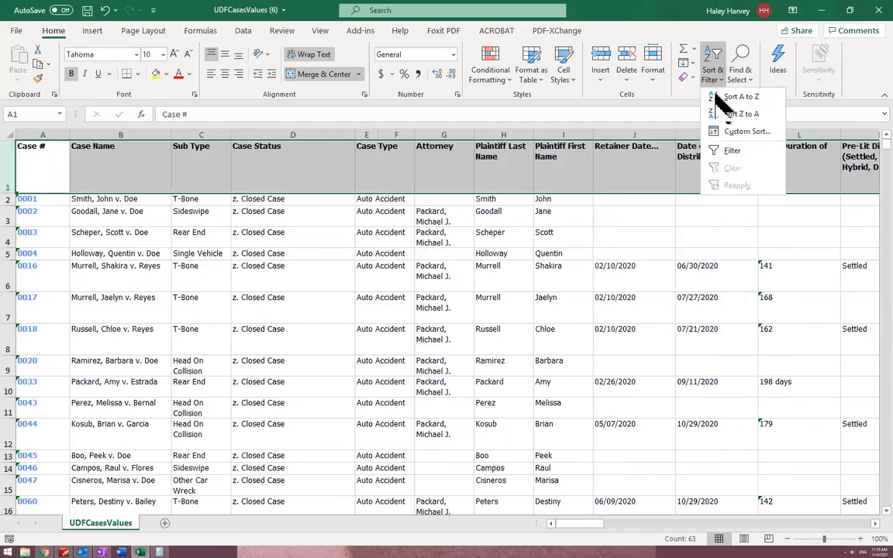
left_click(731, 151)
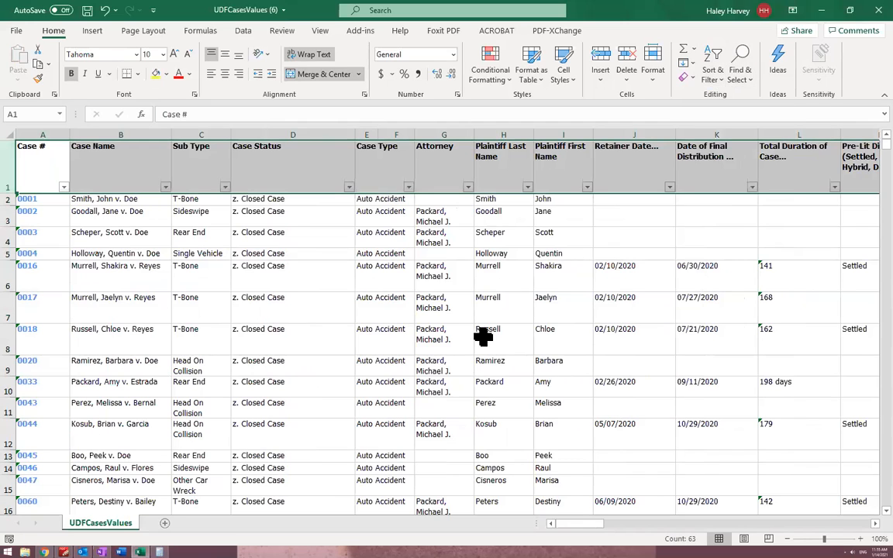
left_click(402, 268)
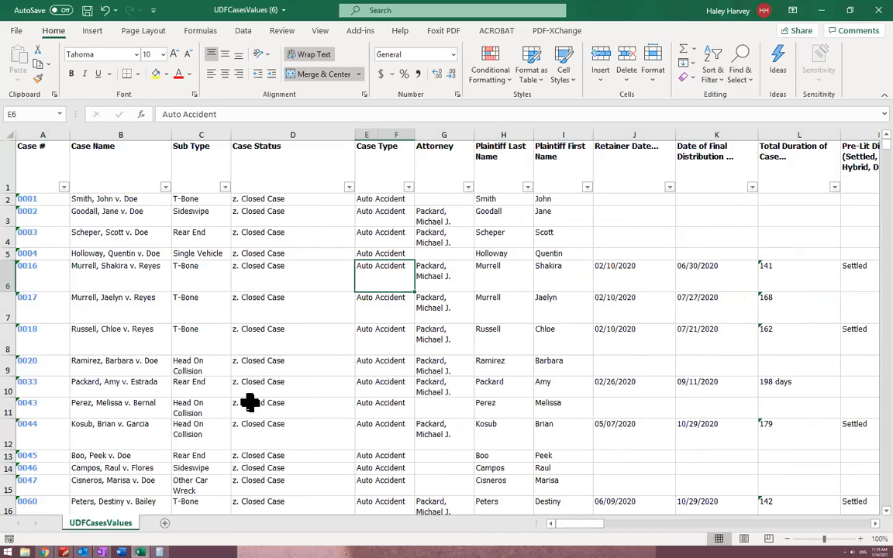
Delete the Sub Type and Case Status columns
left_click(202, 132)
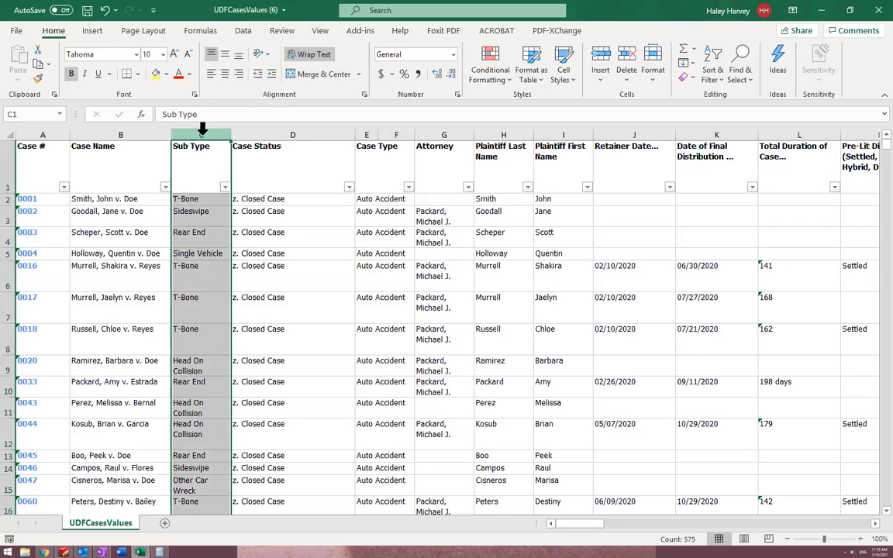
right_click(202, 130)
left_click(250, 254)
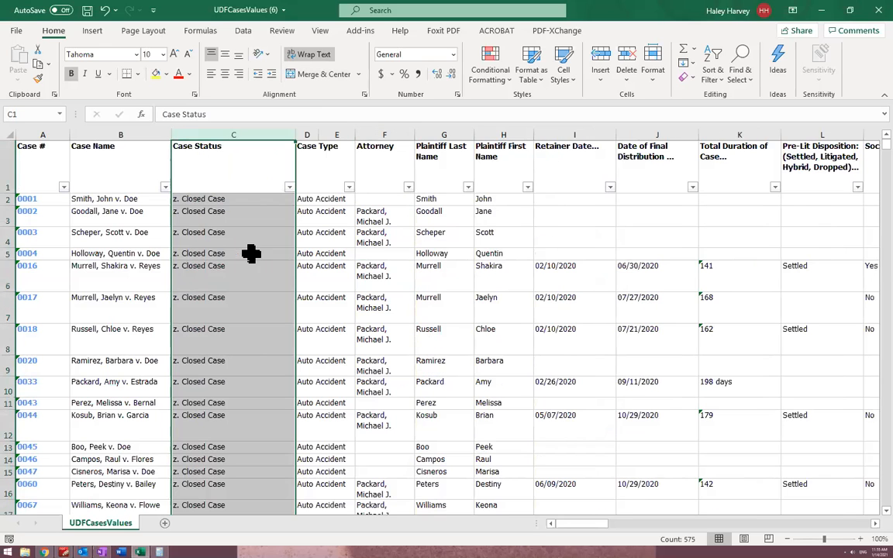
right_click(247, 136)
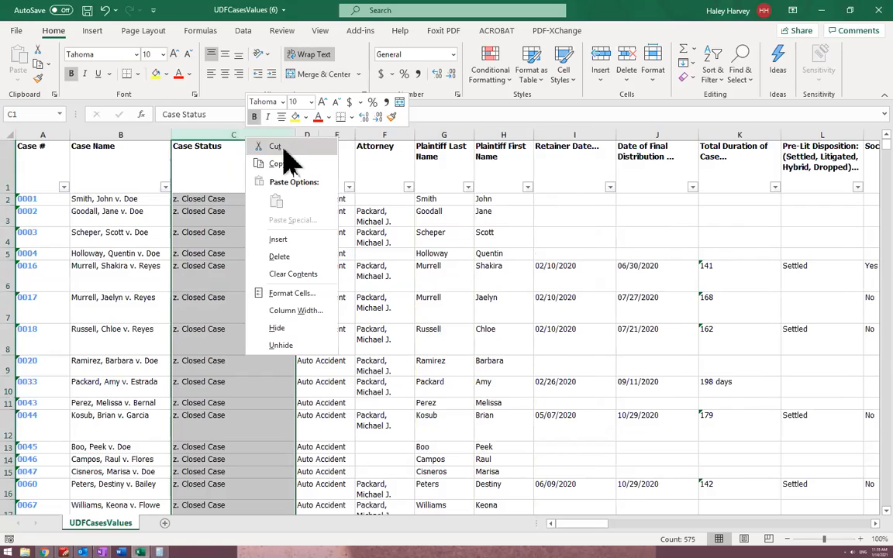
left_click(279, 256)
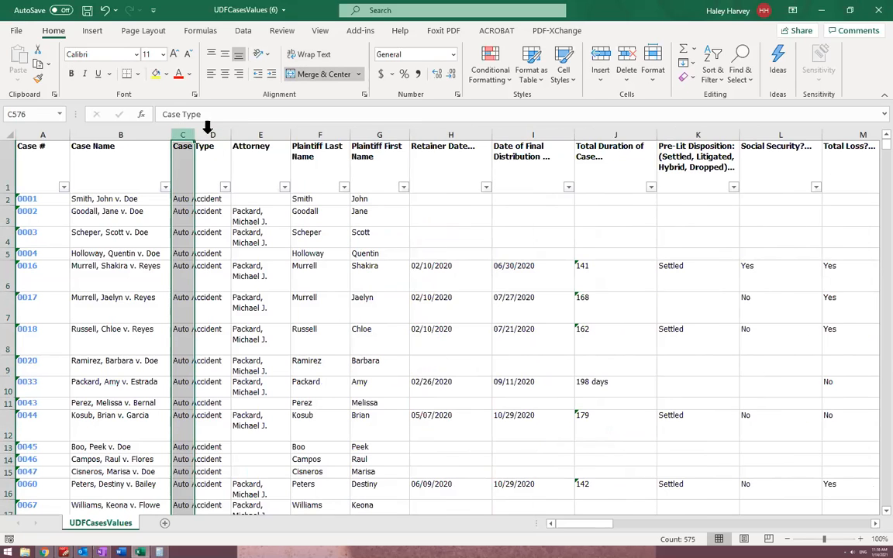
Delete both sheet columns occupied by the Case Type heading, including the blank one left over
left_click(213, 129)
left_click_drag(174, 134, 176, 135)
left_click(182, 132)
right_click(188, 151)
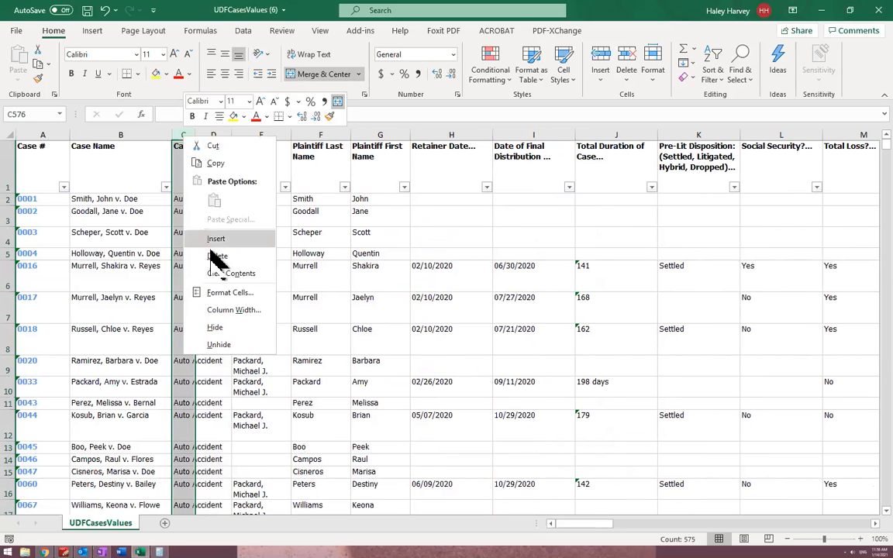
left_click(215, 255)
scroll(222, 246, "up", 20)
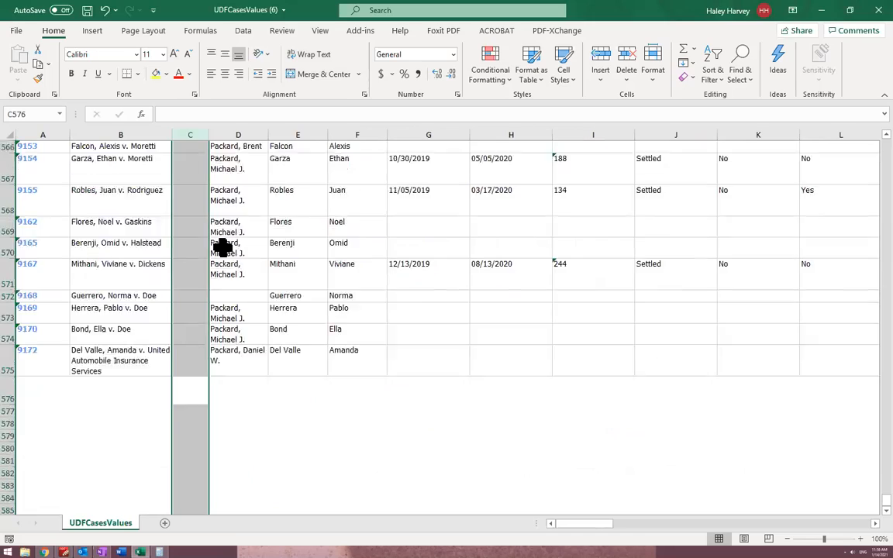
scroll(222, 246, "up", 20)
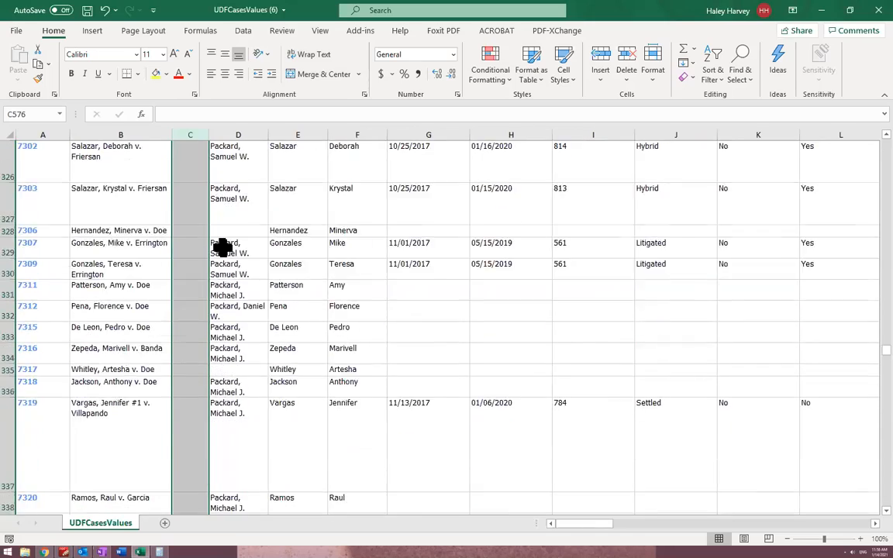
left_click(188, 133)
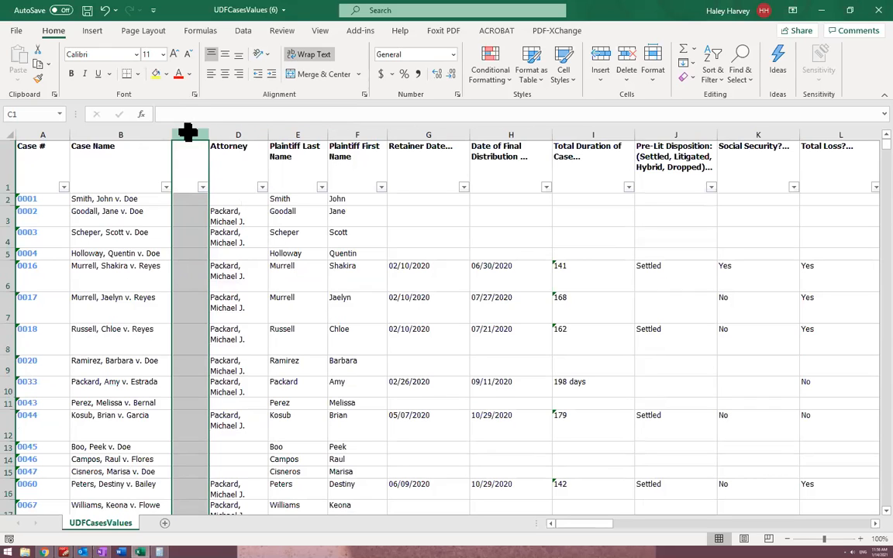
right_click(189, 132)
left_click(231, 253)
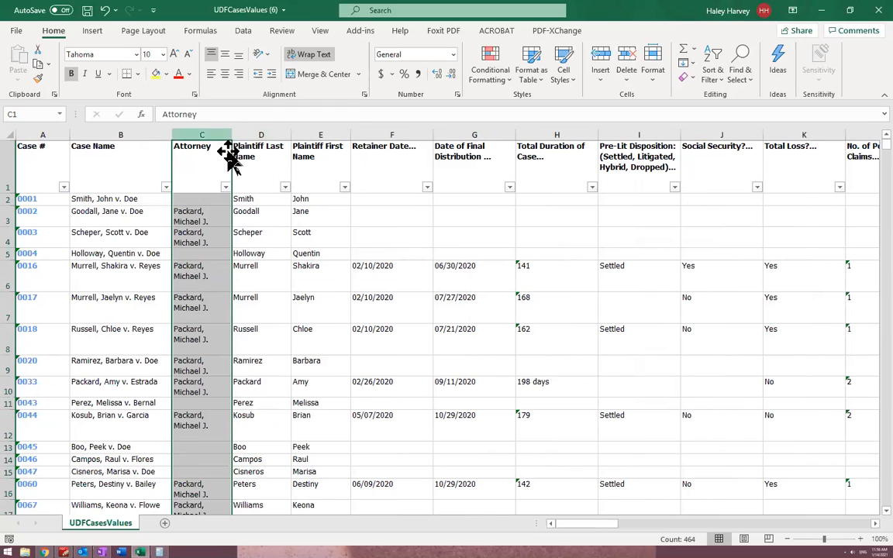
Delete the Plaintiff Last Name and Plaintiff First Name columns together
left_click(265, 131)
left_click(321, 130)
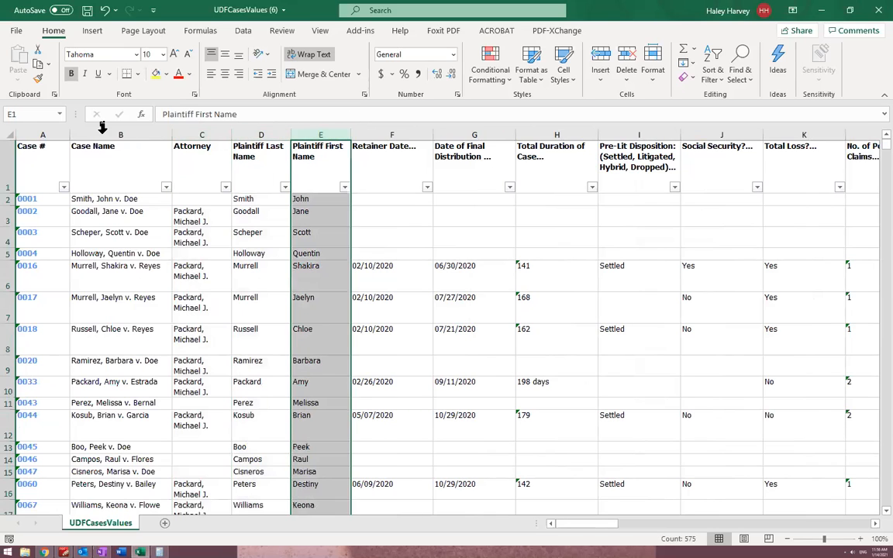
left_click(108, 130)
left_click_drag(256, 130, 308, 141)
right_click(310, 142)
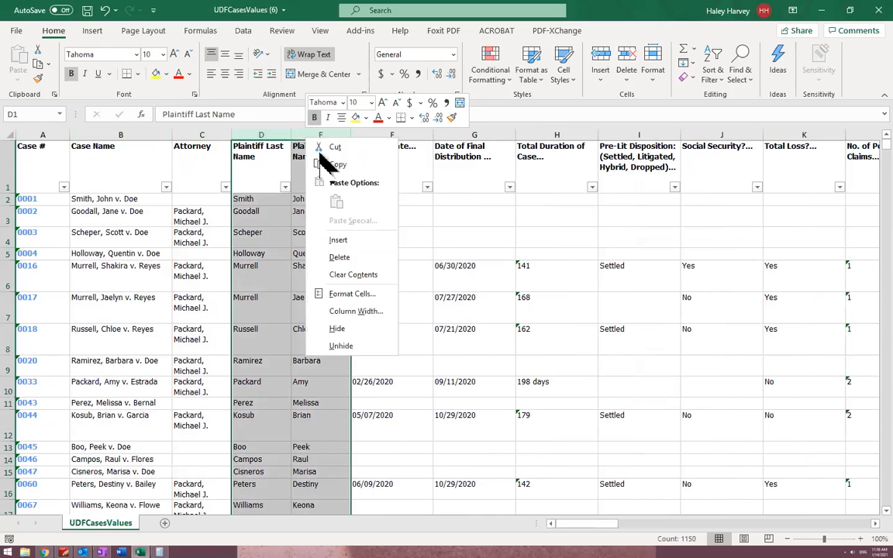
left_click(339, 259)
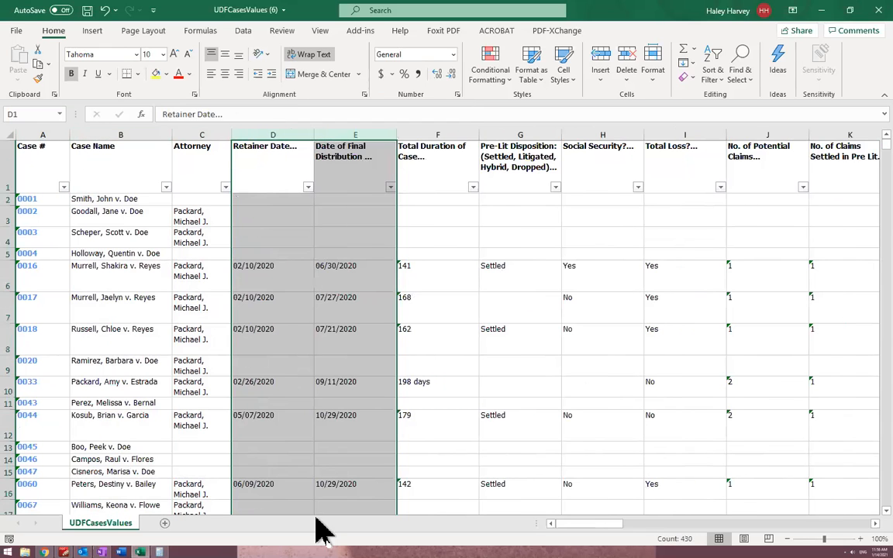
Filter the Pre-Lit Disposition column to list only Settled cases
left_click_drag(620, 525, 849, 533)
left_click_drag(737, 524, 563, 525)
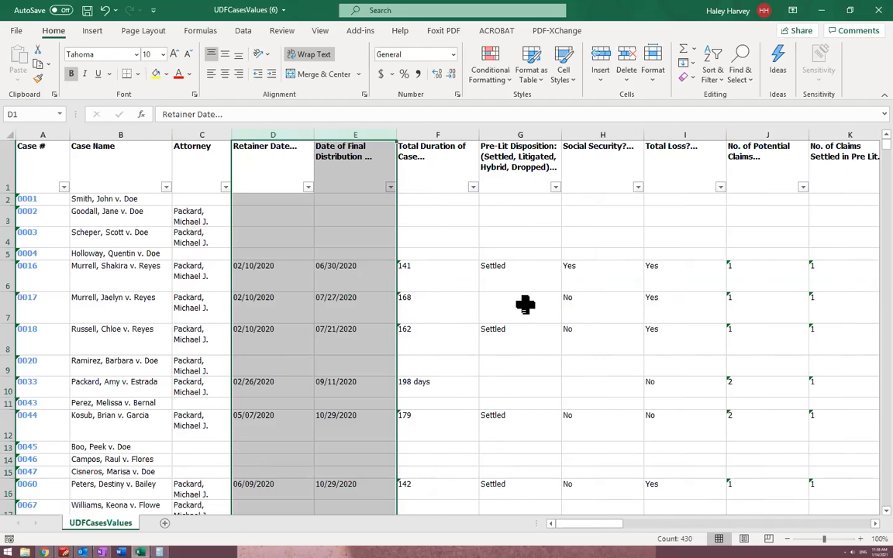
left_click(525, 305)
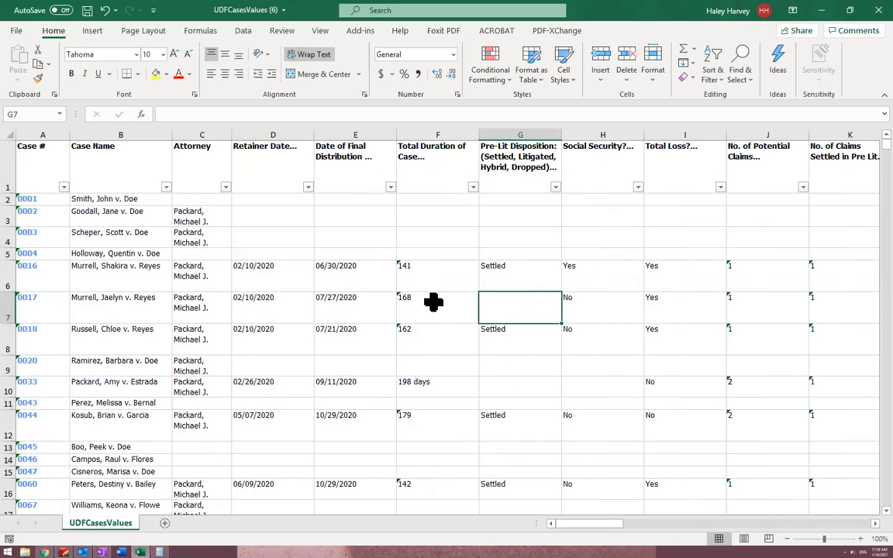
left_click(554, 184)
left_click(555, 187)
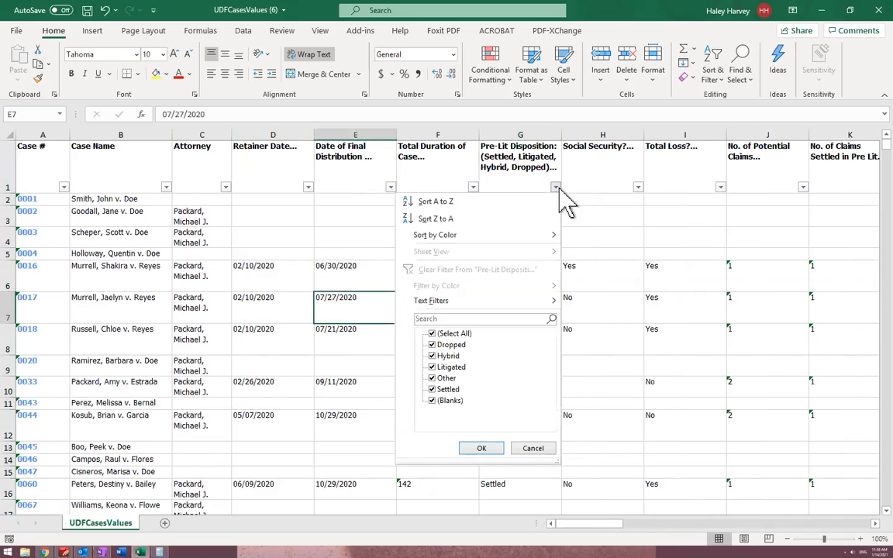
left_click(555, 186)
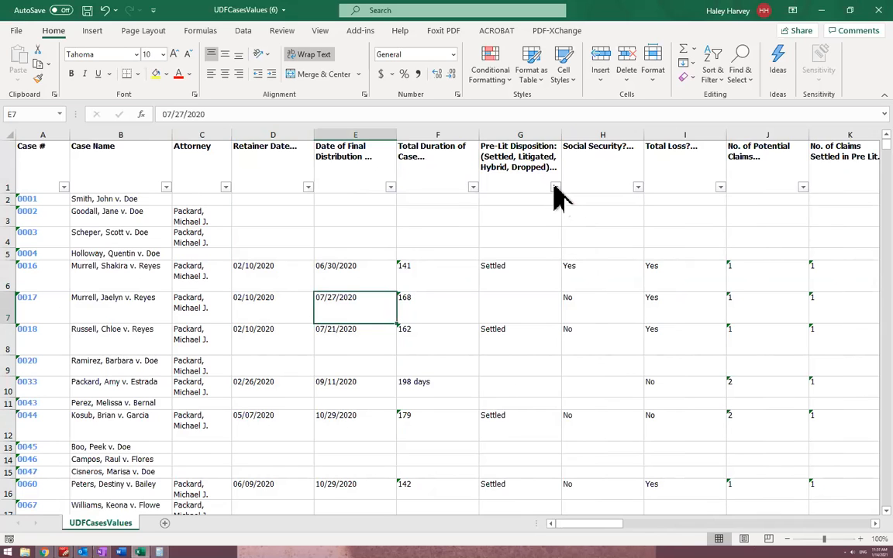
left_click(556, 186)
left_click(432, 334)
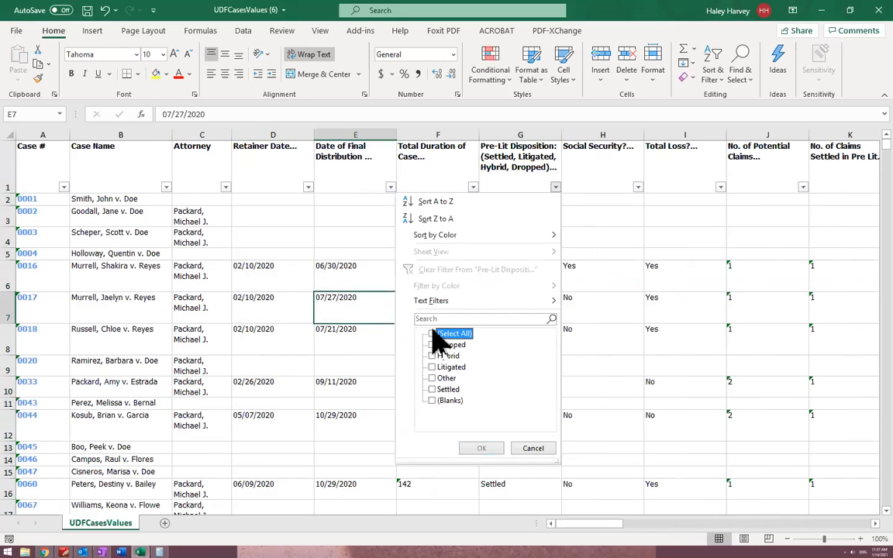
left_click(447, 388)
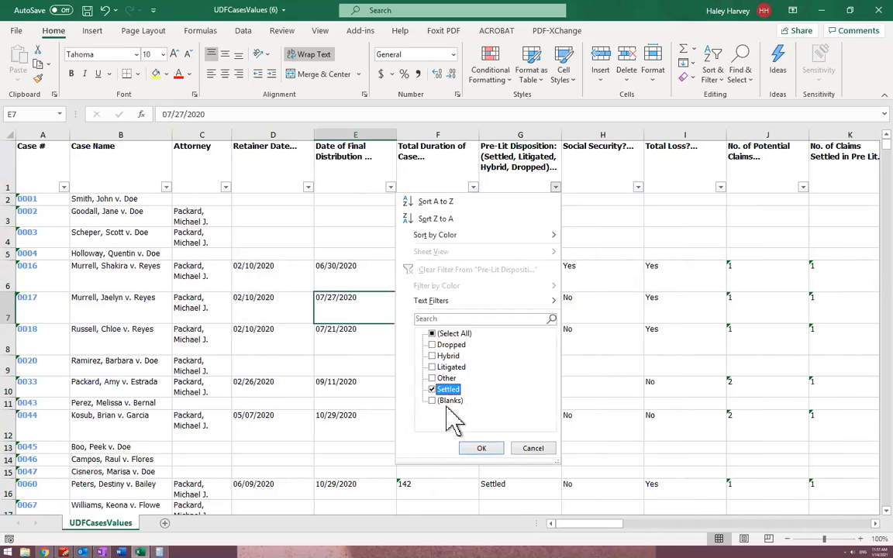
left_click(483, 448)
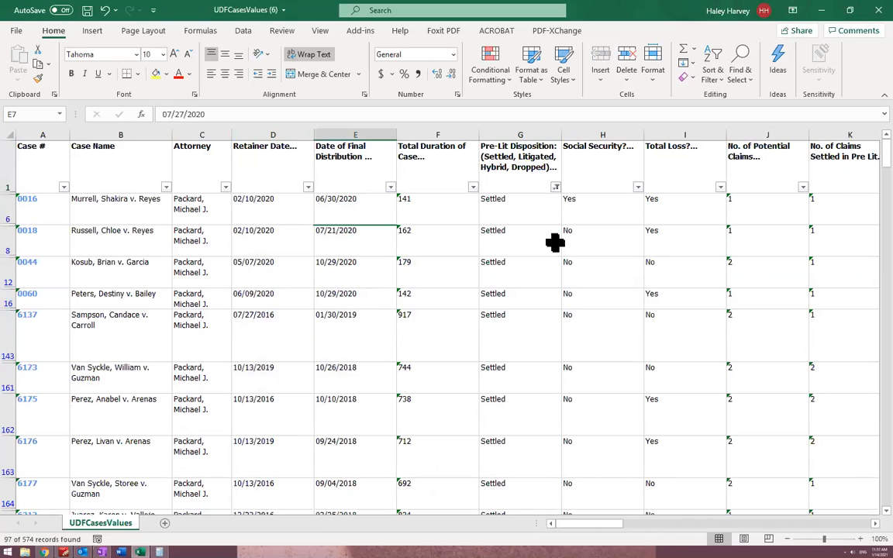
Examine the Total Settlement Amount in Pre Lit column down to the last filtered case
scroll(557, 319, "right", 5)
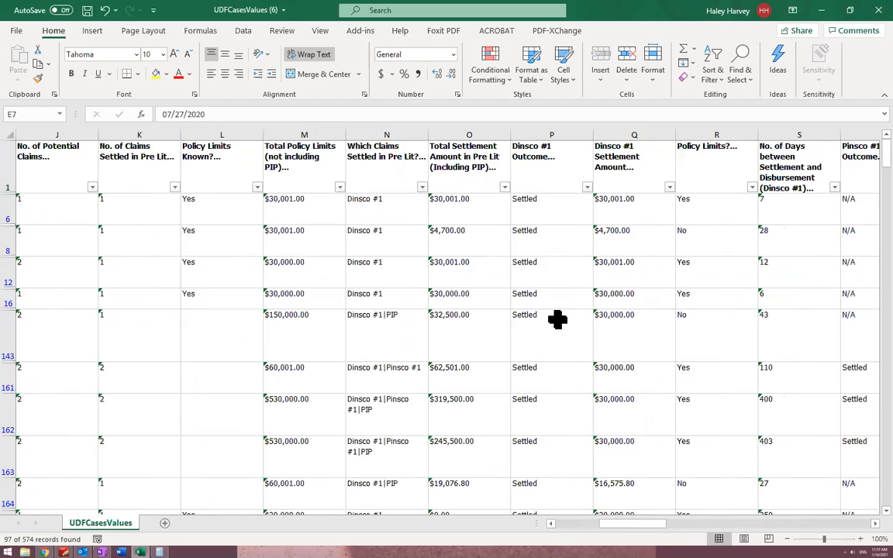
left_click(463, 133)
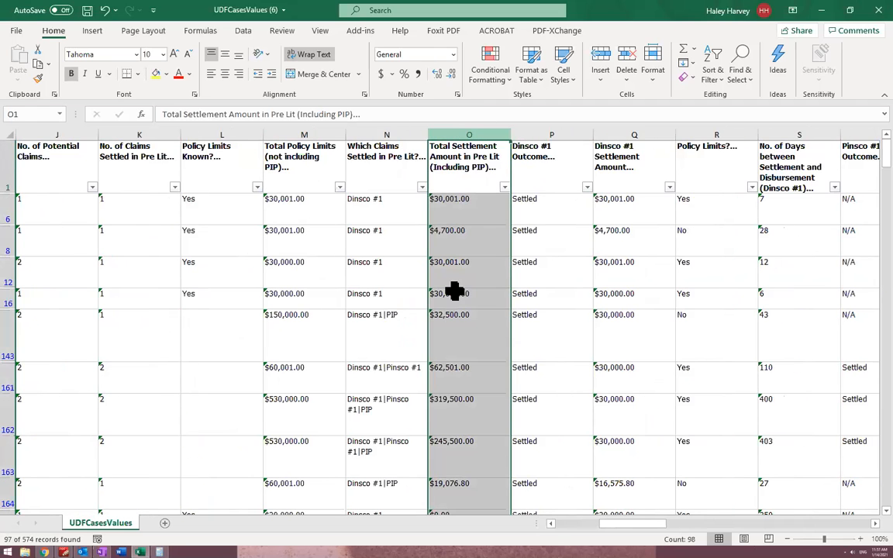
scroll(458, 306, "down", 15)
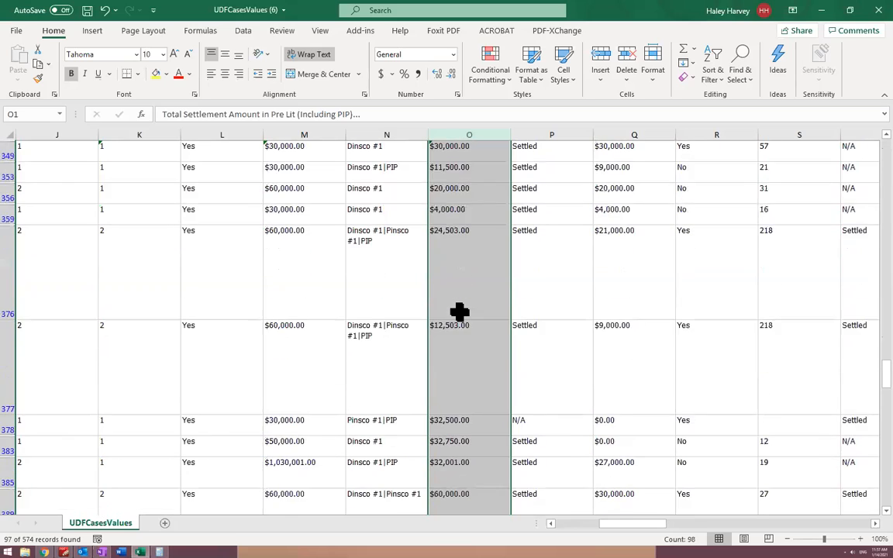
scroll(459, 312, "down", 15)
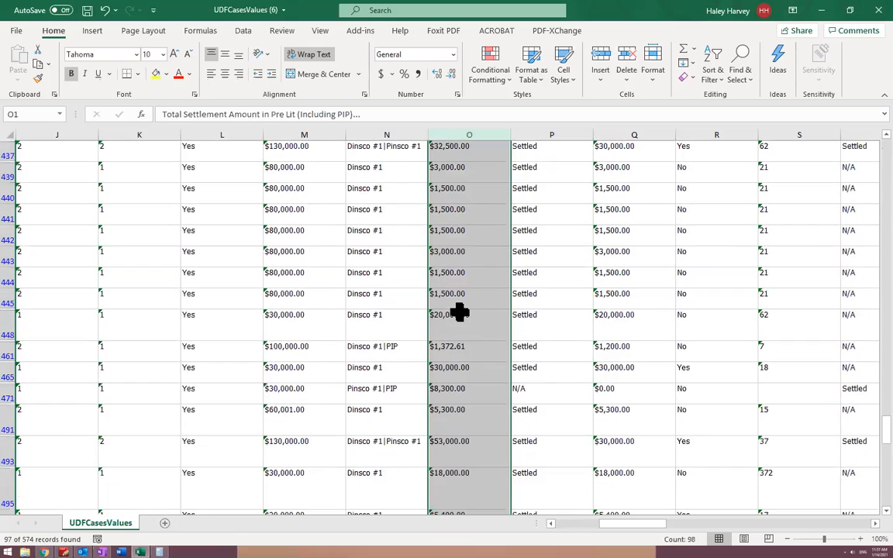
scroll(460, 312, "down", 20)
scroll(459, 312, "up", 10)
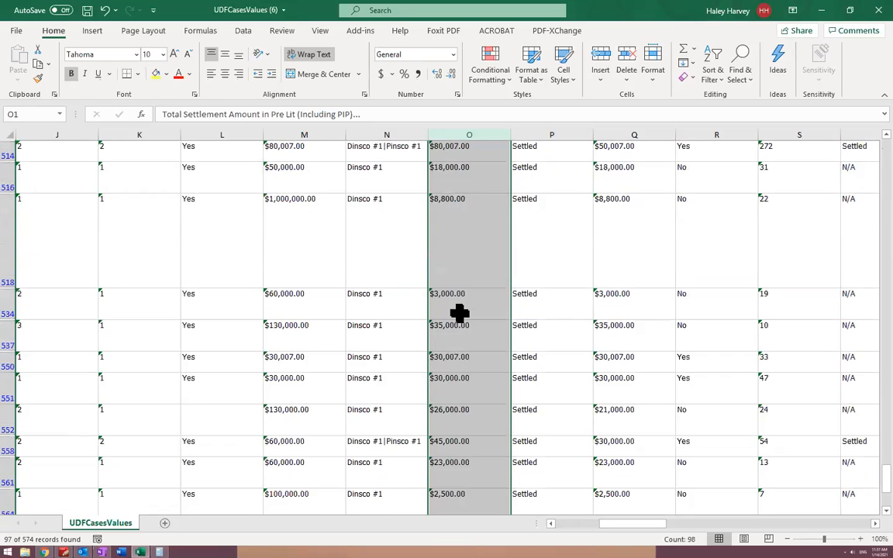
scroll(460, 313, "up", 8)
left_click_drag(871, 439, 868, 503)
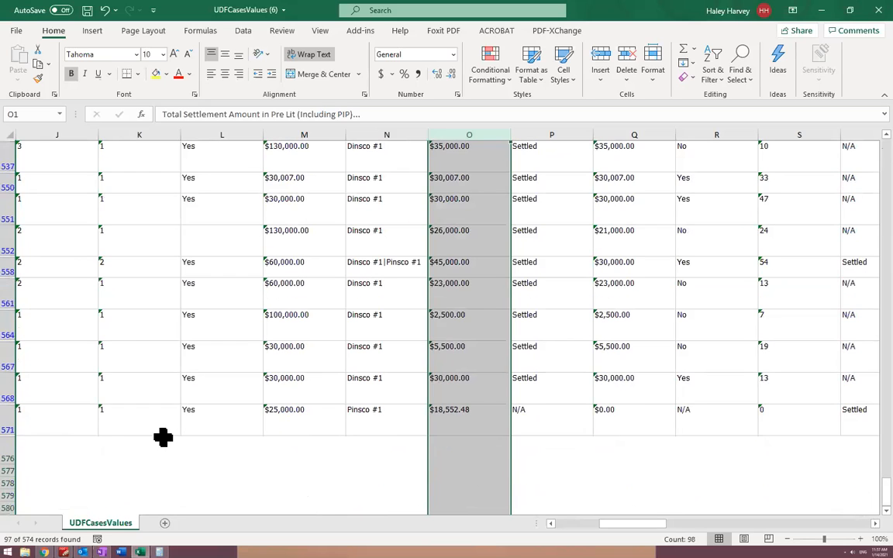
Insert a blank row above the last filtered case in row 571
left_click(17, 424)
right_click(16, 431)
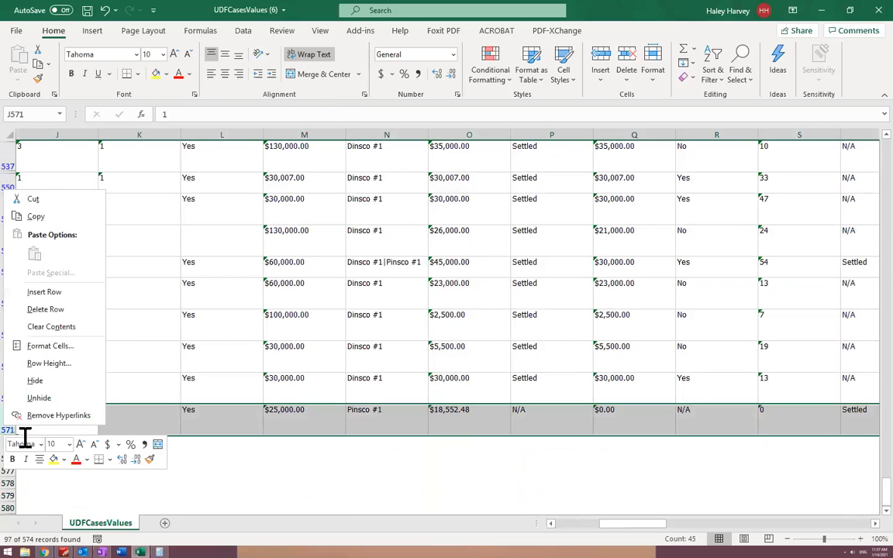
left_click(47, 293)
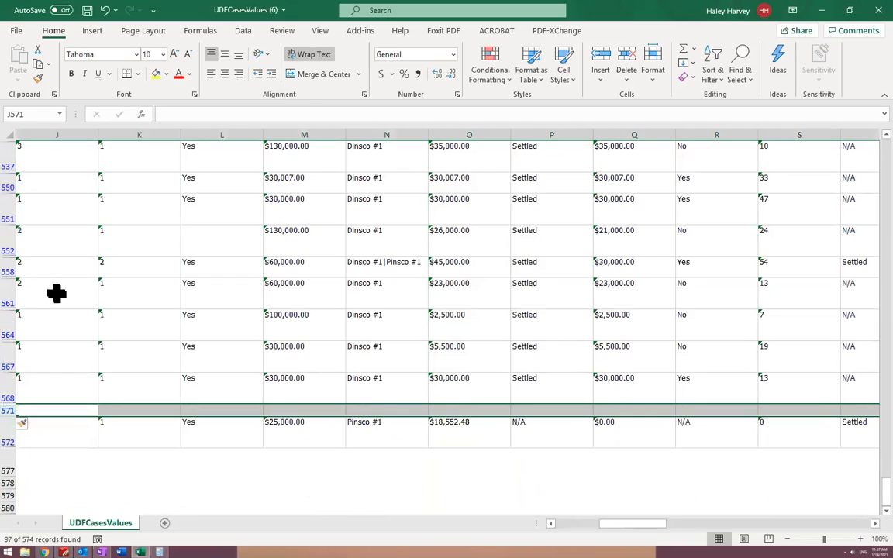
Delete the blank row 571 above the last filtered case
left_click_drag(9, 470, 10, 465)
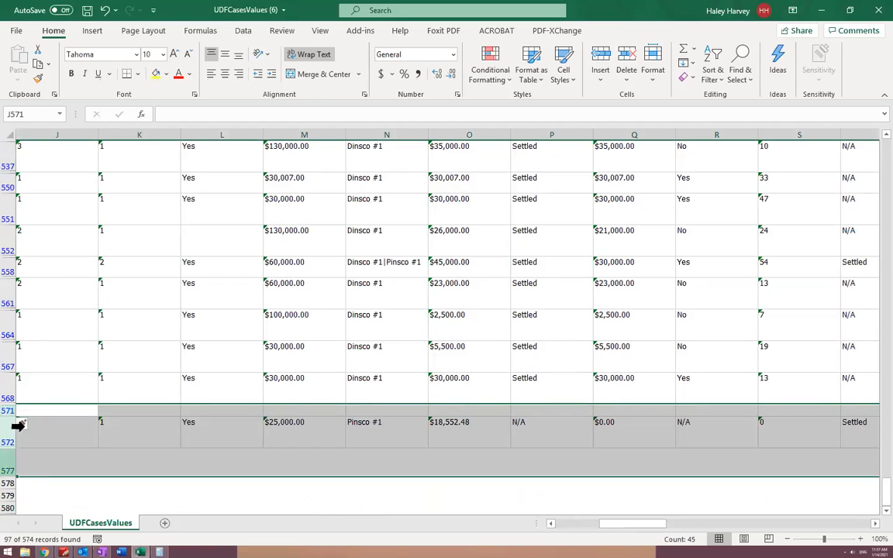
left_click(9, 412)
right_click(9, 411)
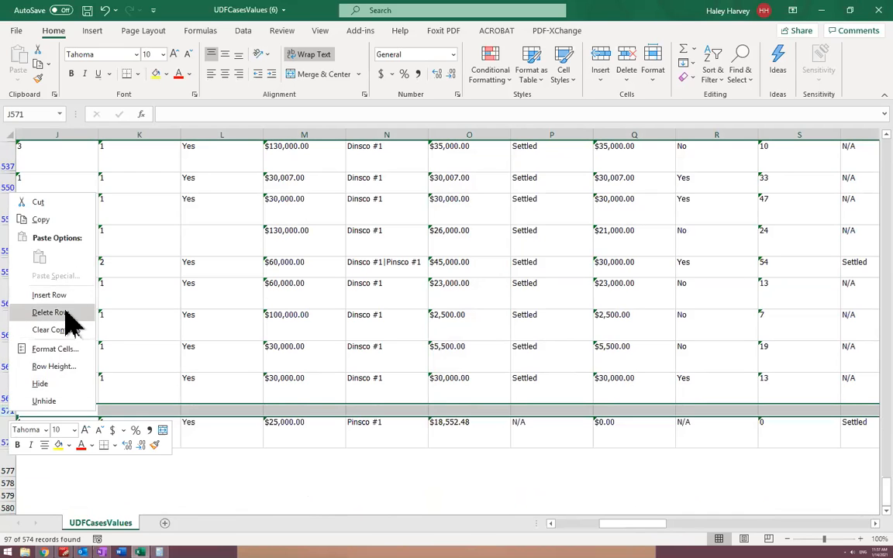
left_click(66, 314)
left_click(731, 439)
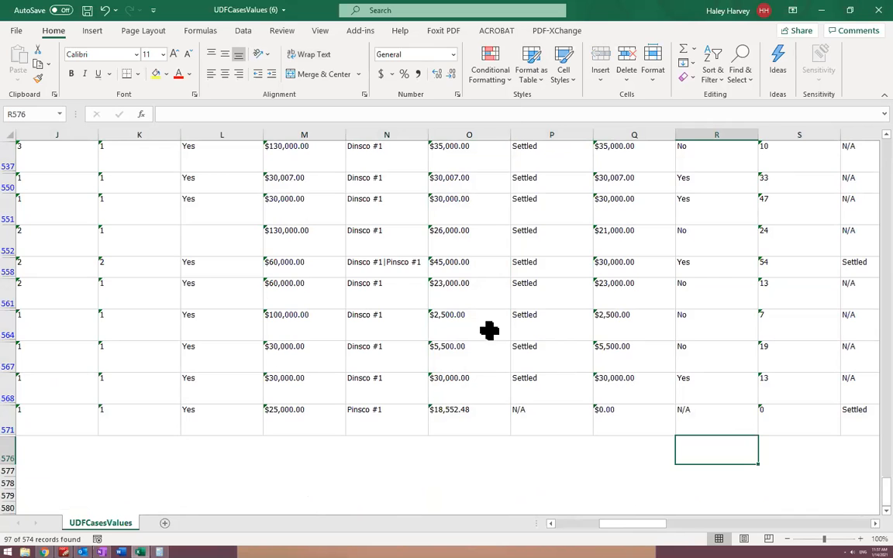
Copy the entire filtered UDFCasesValues sheet, including the header row
scroll(489, 329, "up", 2)
scroll(489, 330, "up", 20)
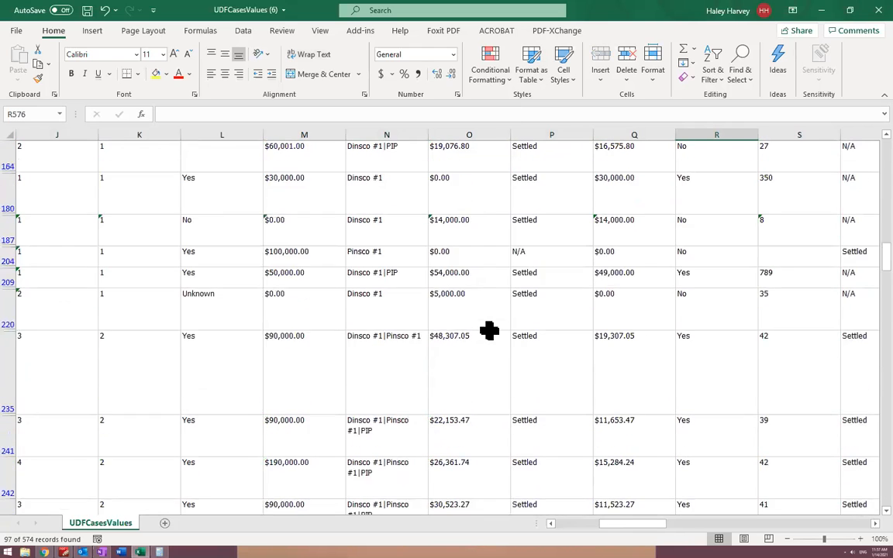
scroll(70, 229, "left", 5)
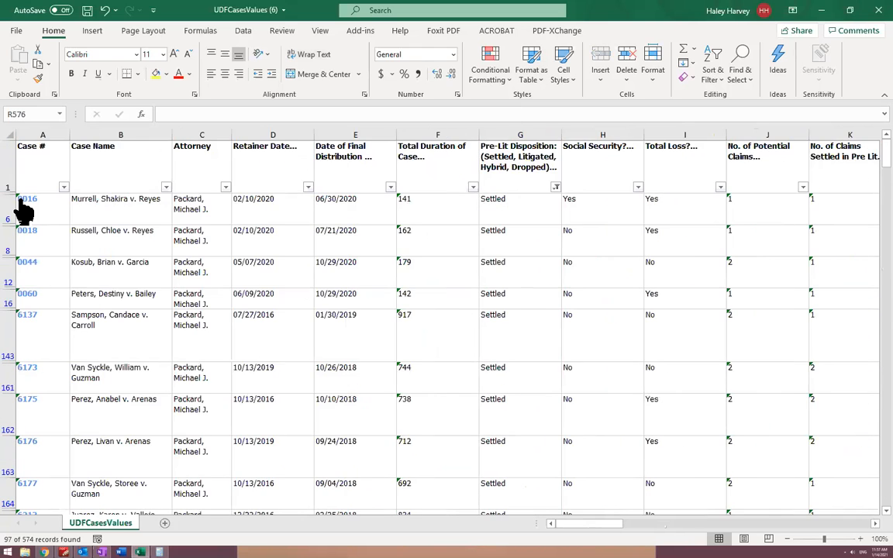
left_click(8, 137)
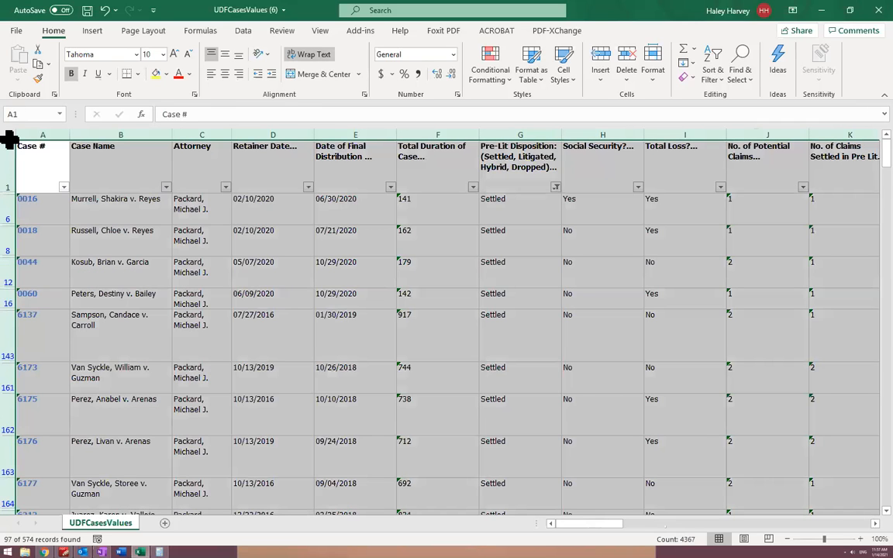
key("super")
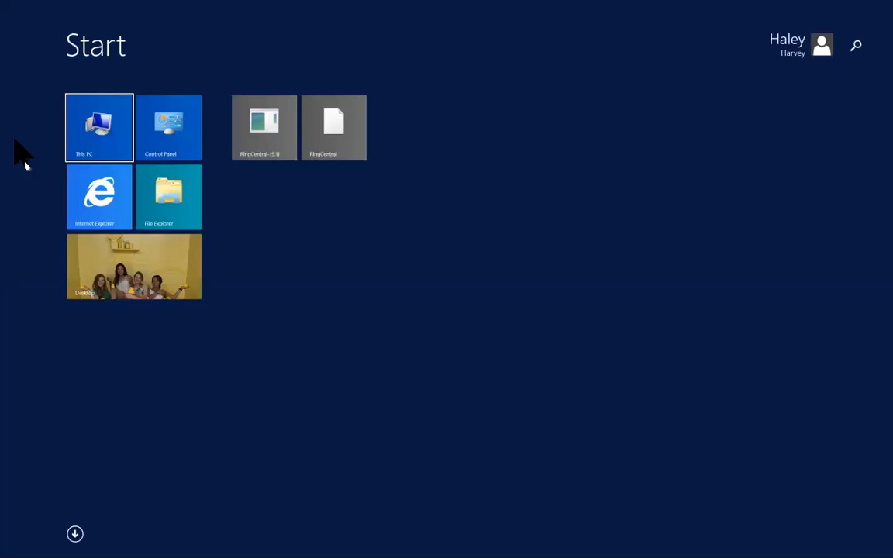
key("super")
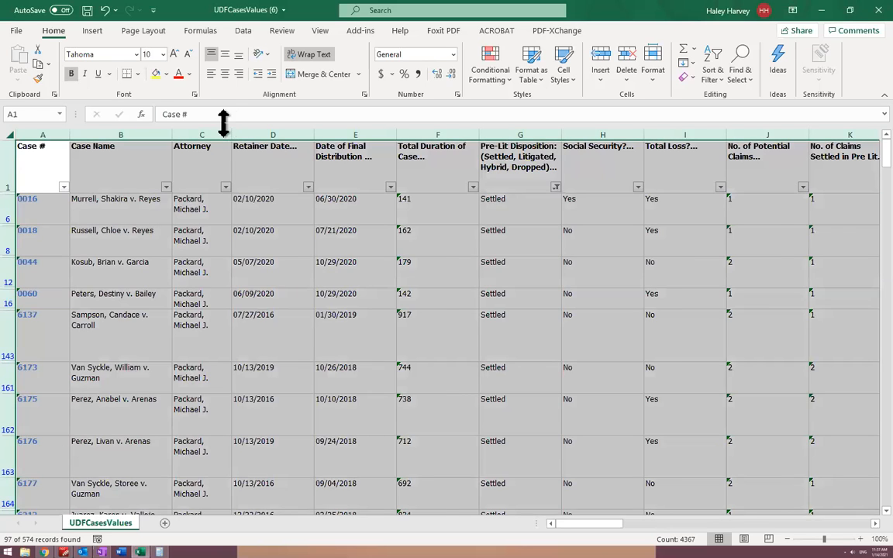
key("ctrl+c")
Switch to Chrome, open the bookmarked Pre-Lit Actuarial Case Evaluation sheet, and create a new blank Google Sheets spreadsheet from it
key("alt+Tab")
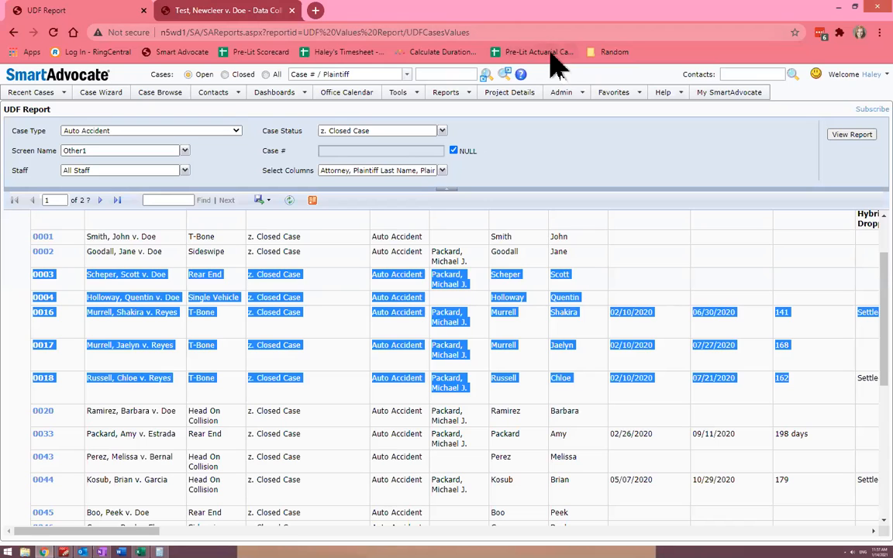
left_click(543, 52)
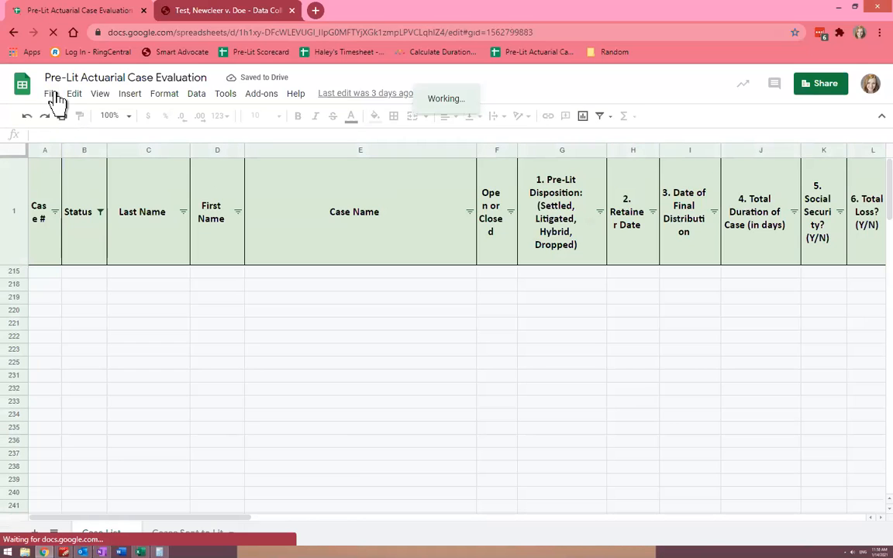
left_click(53, 95)
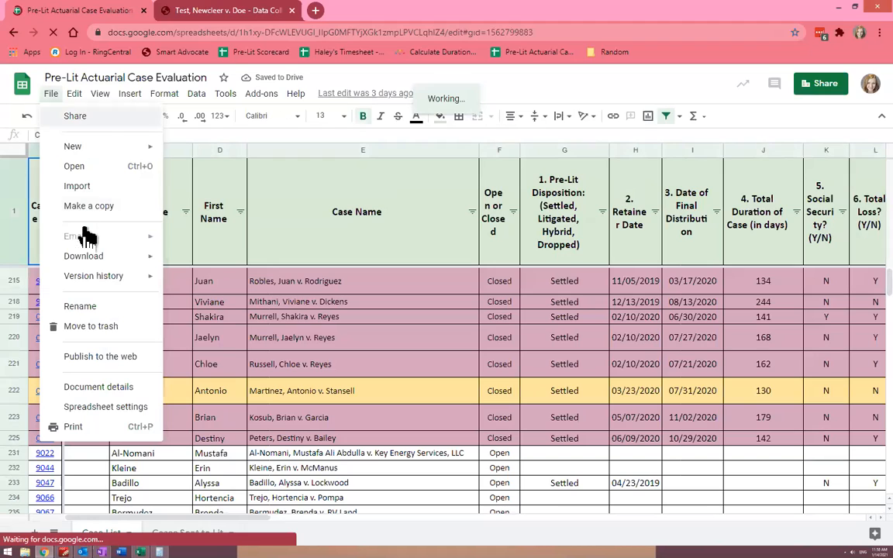
mouse_move(110, 147)
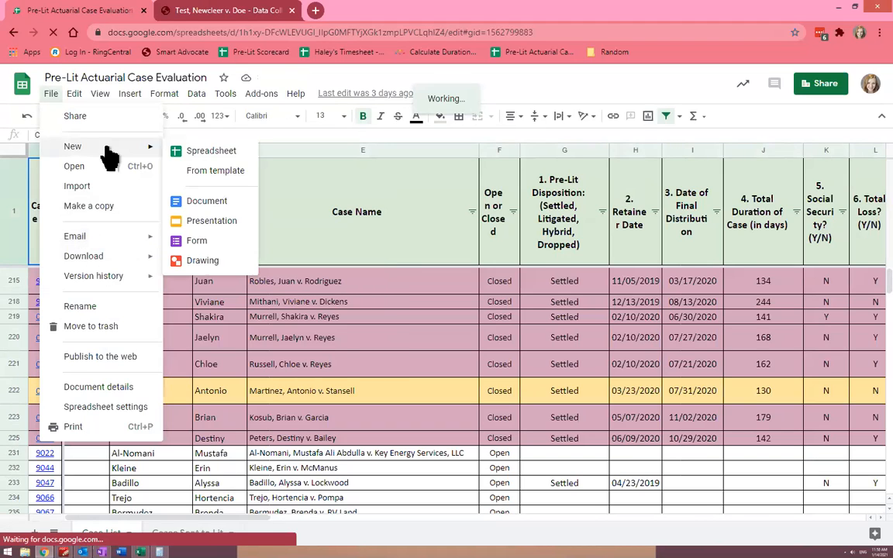
left_click(181, 151)
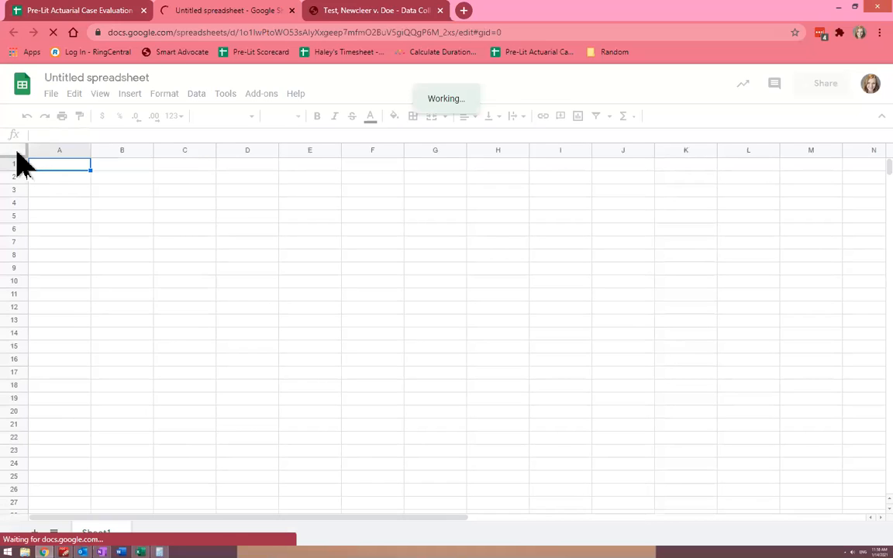
Copy the filtered cases from Excel again and paste them over the whole blank Google Sheets spreadsheet, starting at A1
left_click(16, 153)
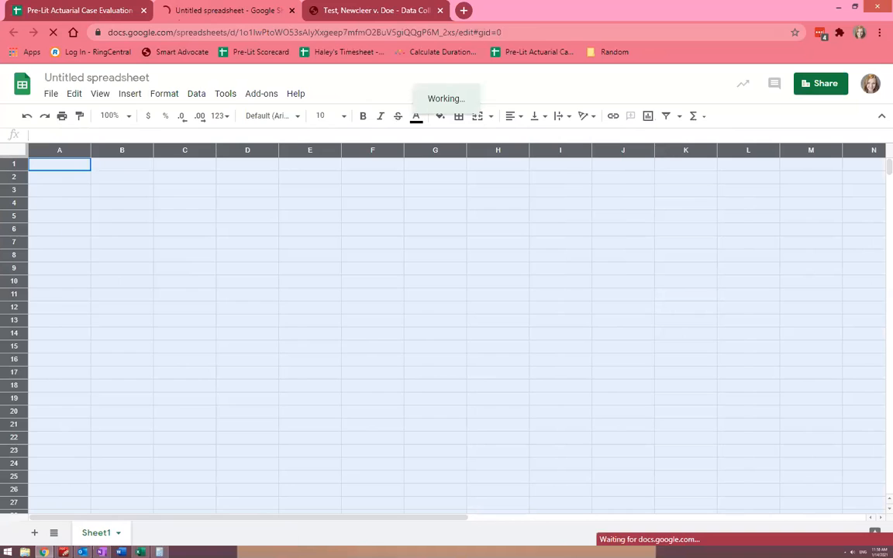
key("alt+Tab")
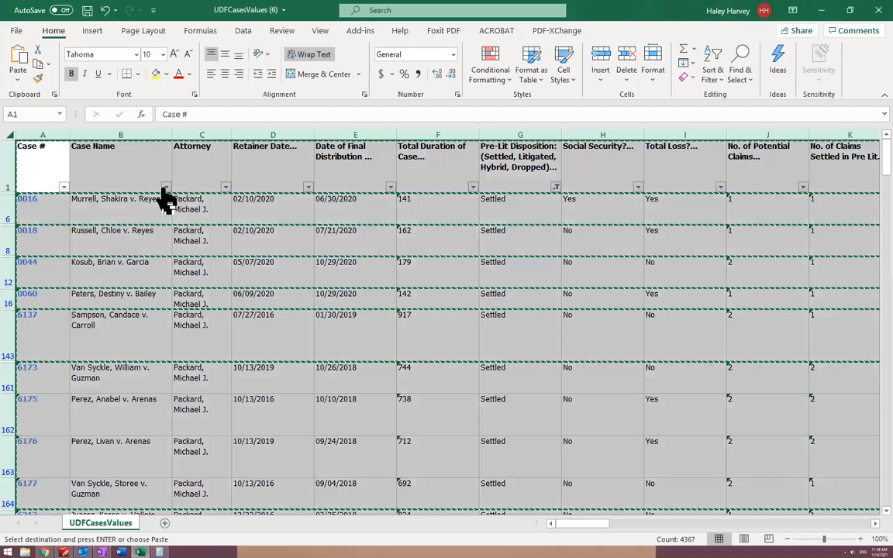
key("ctrl+c")
left_click(44, 552)
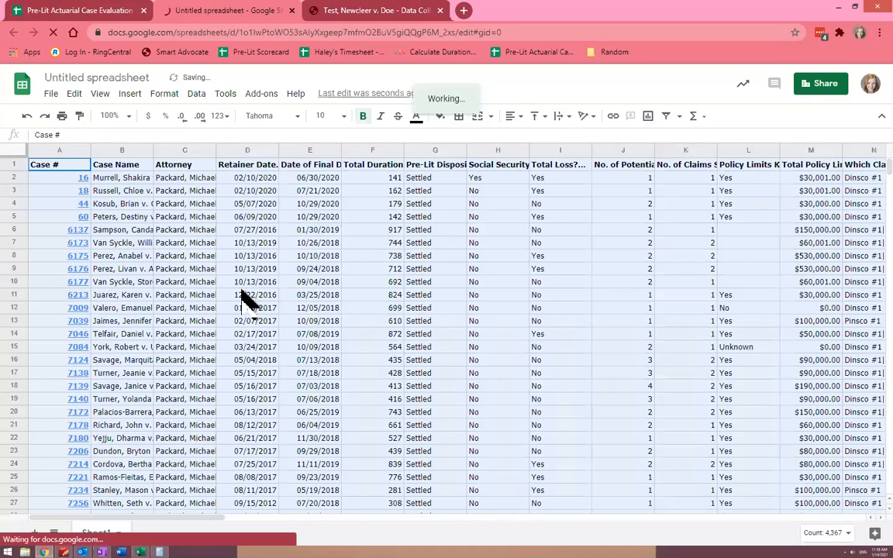
Create a filter on header row 1 of the pasted case data and clear the selection
left_click(14, 164)
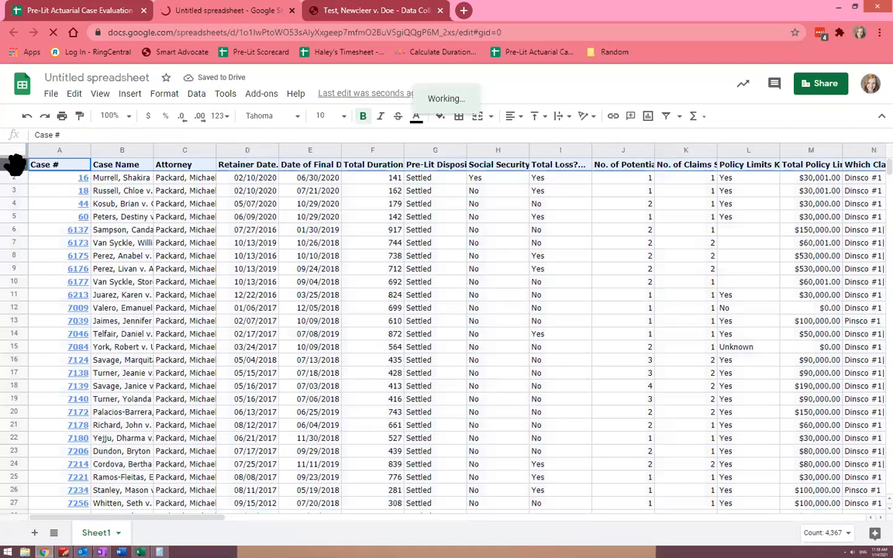
left_click(667, 116)
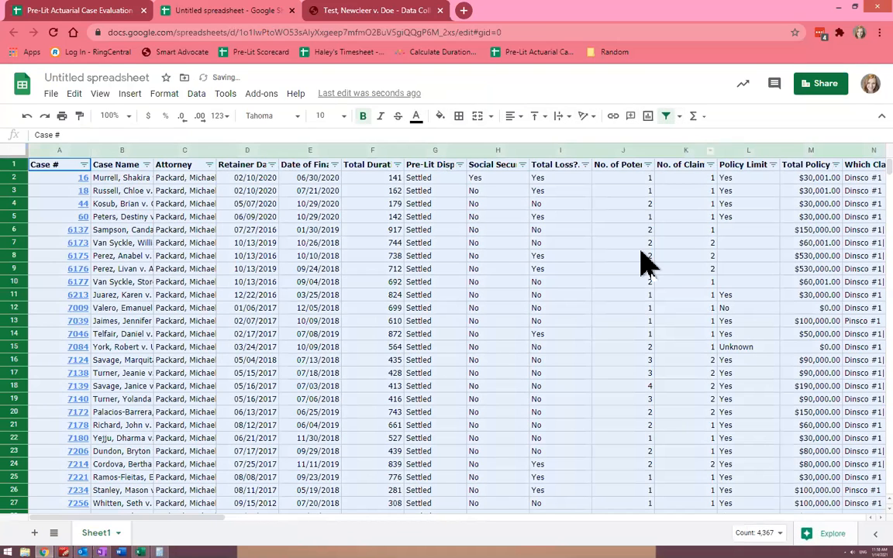
scroll(512, 218, "right", 3)
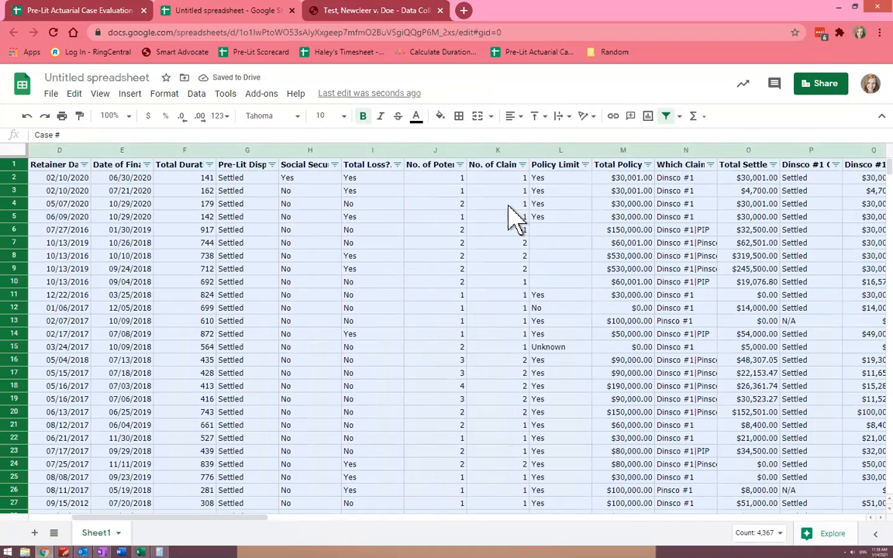
left_click(304, 230)
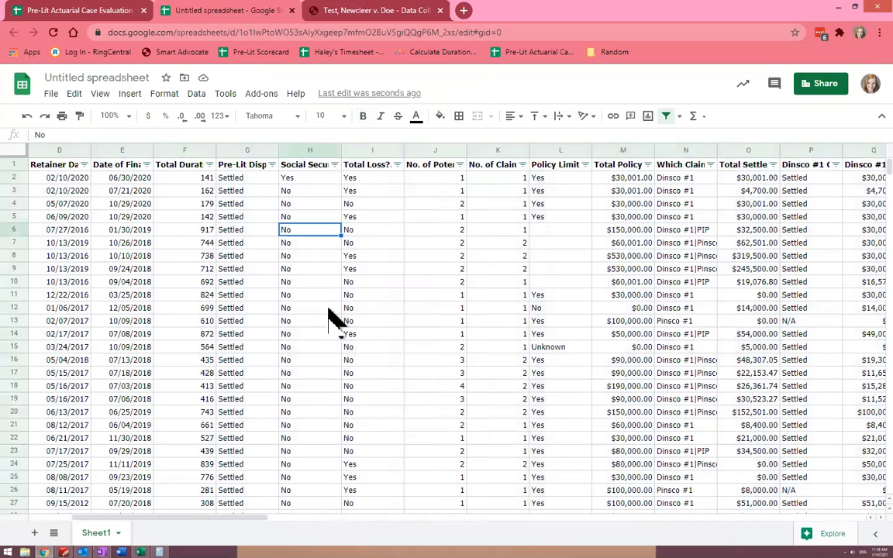
Check the sum, average, minimum, maximum and count of the Total Settlement Amount in Pre Lit column
scroll(587, 261, "right", 2)
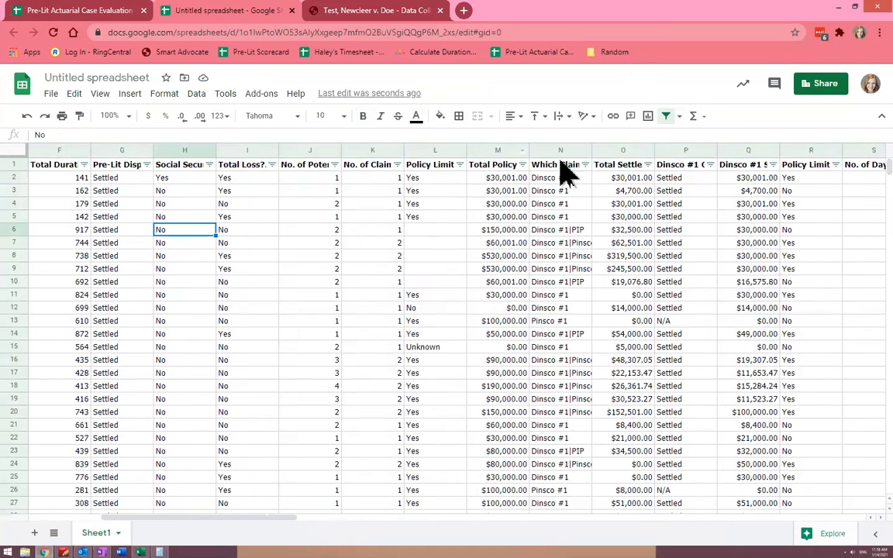
left_click(608, 147)
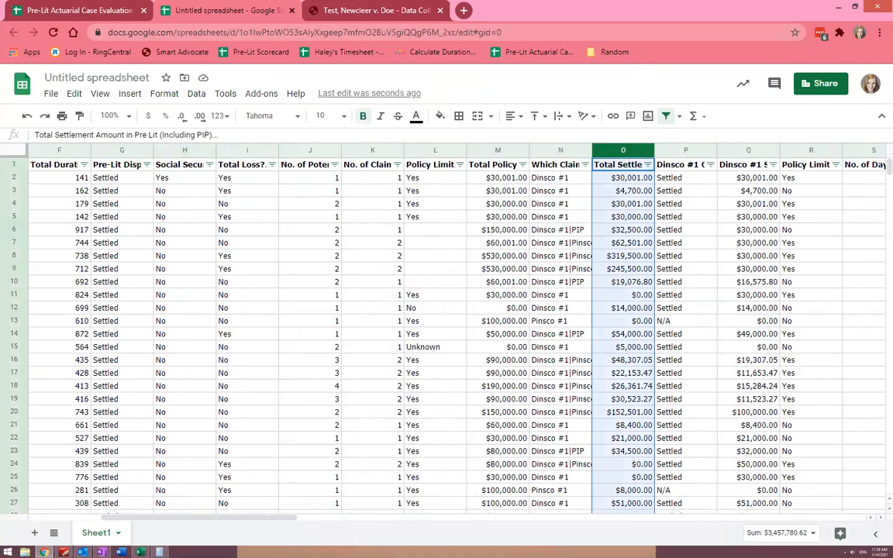
left_click(782, 534)
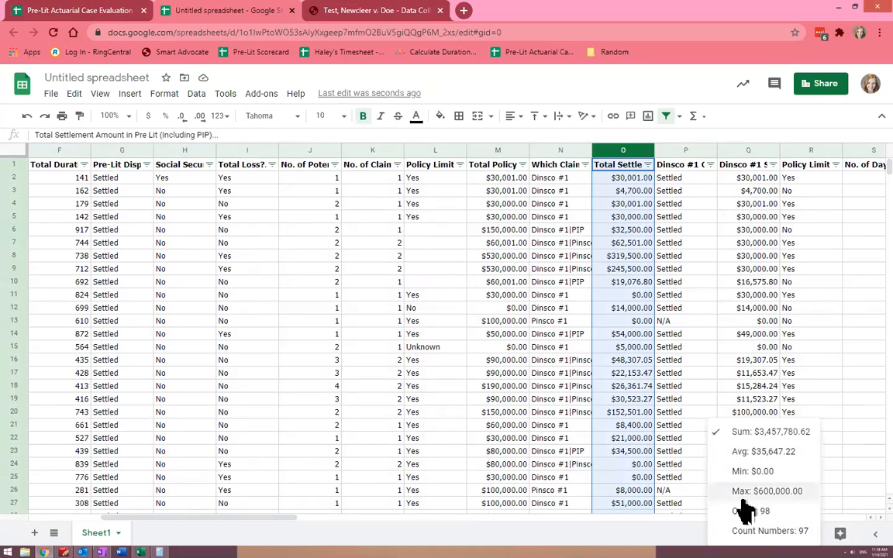
left_click(699, 298)
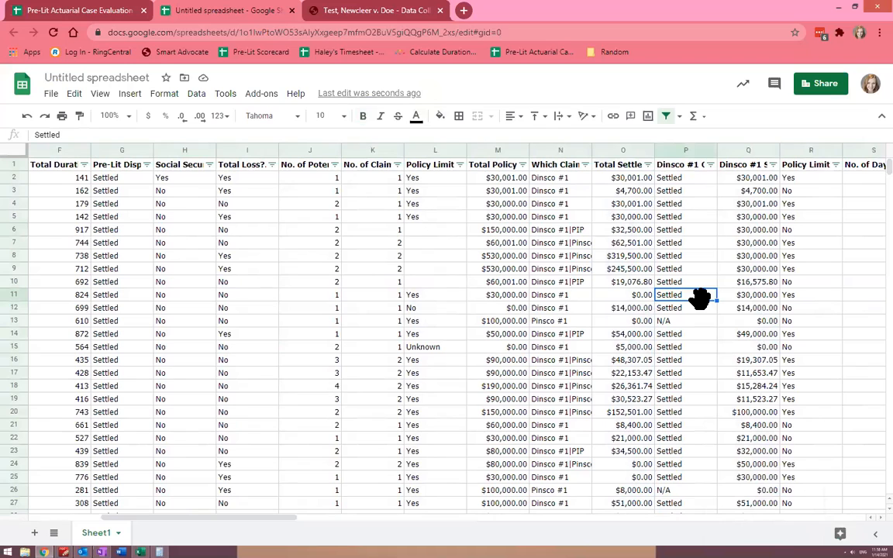